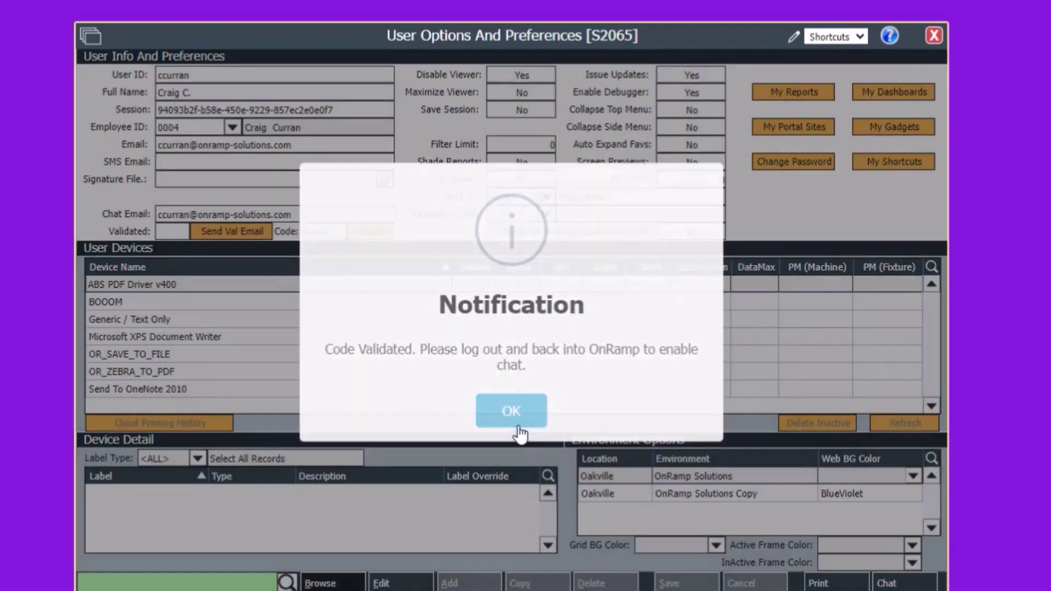
- Acknowledge the Code Validated notice to finish validating the chat email address
click(513, 414)
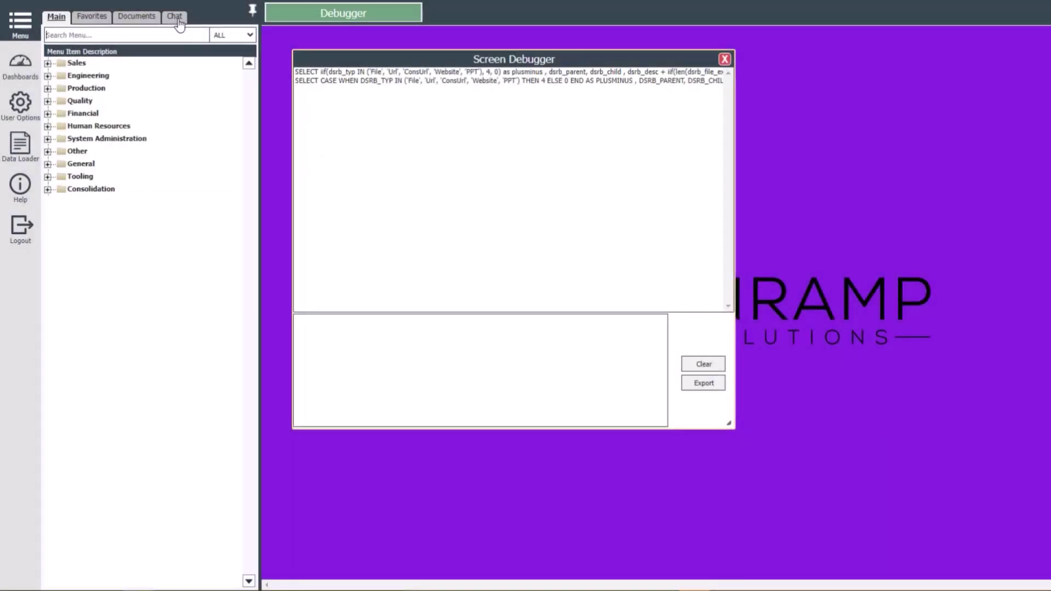
- Switch the side panel to the Chat tab
click(176, 17)
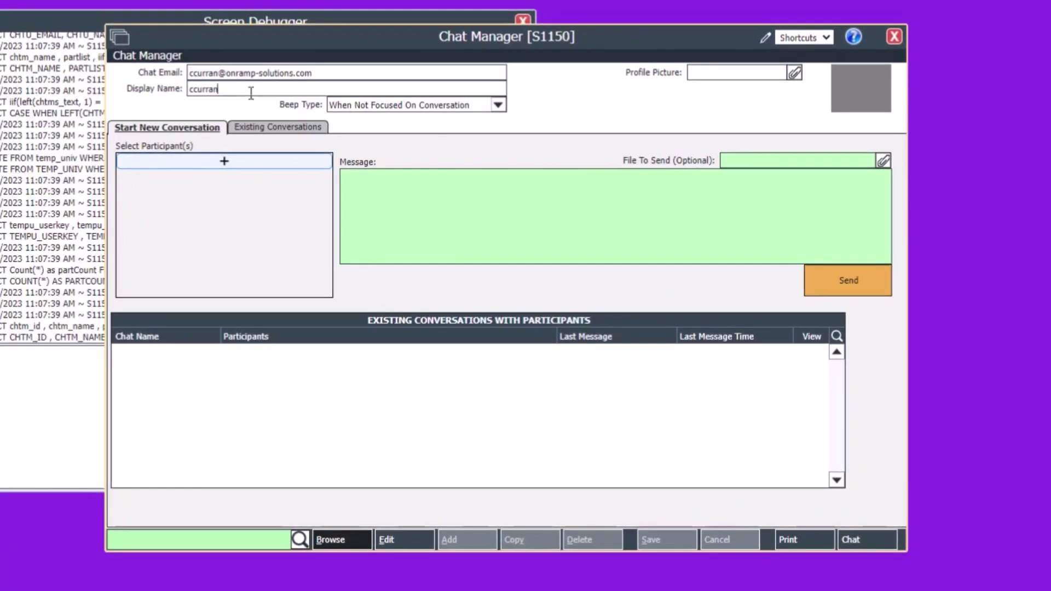
- Set the display name to the user's full name and the picture to mighty_mouse.jpg, save, and leave Beep Type unchanged
click(514, 112)
text(Craig Curran)
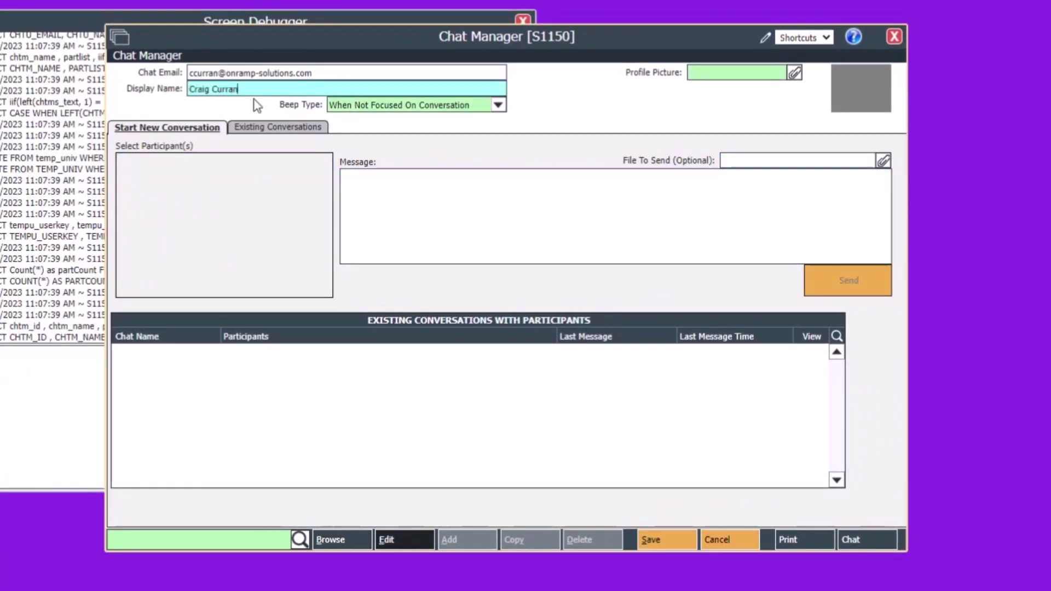
click(794, 73)
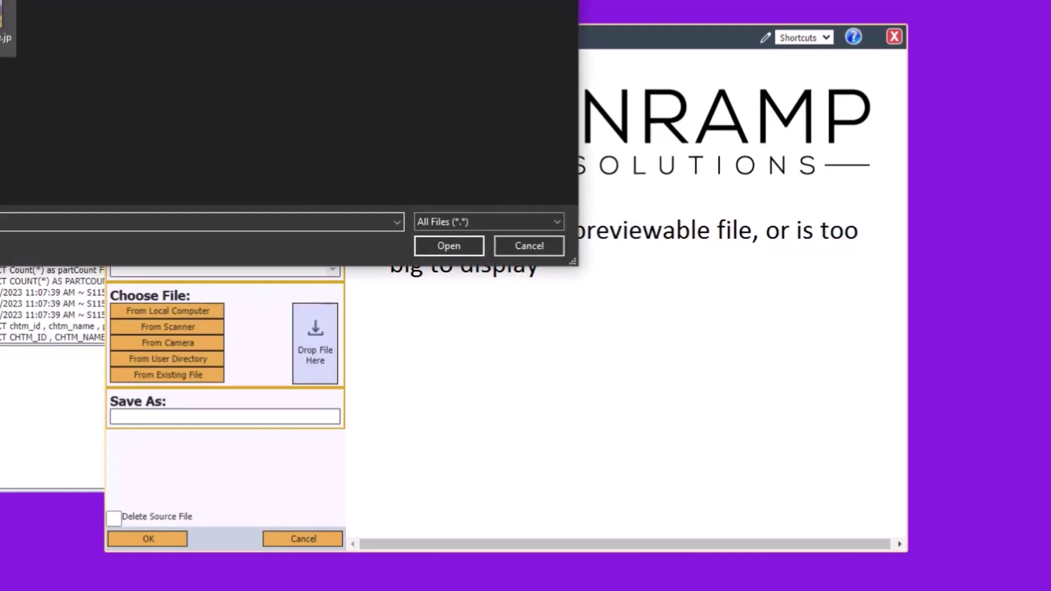
click(481, 245)
click(170, 540)
click(651, 542)
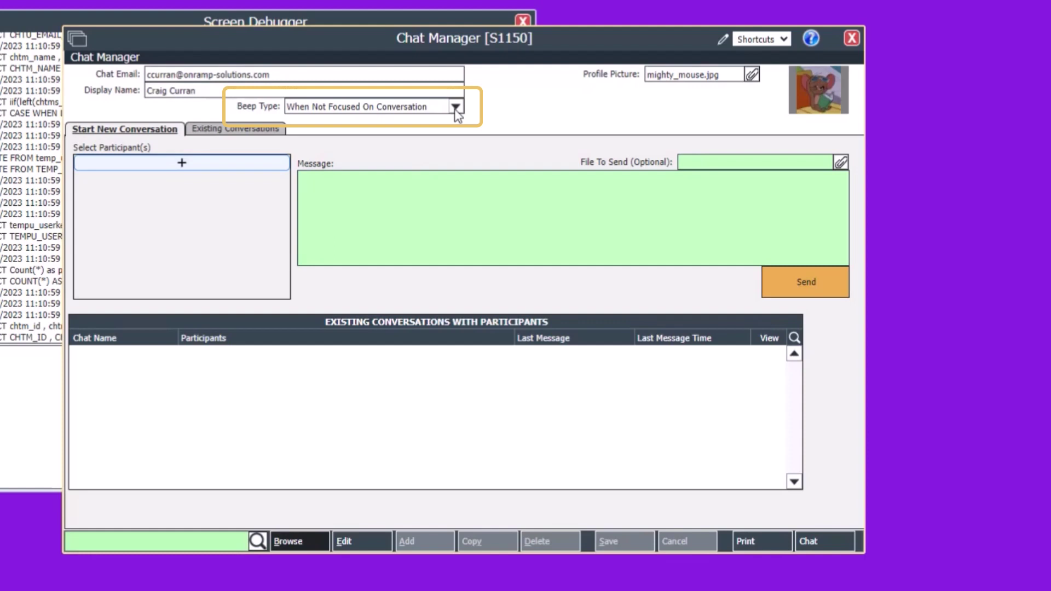
click(455, 108)
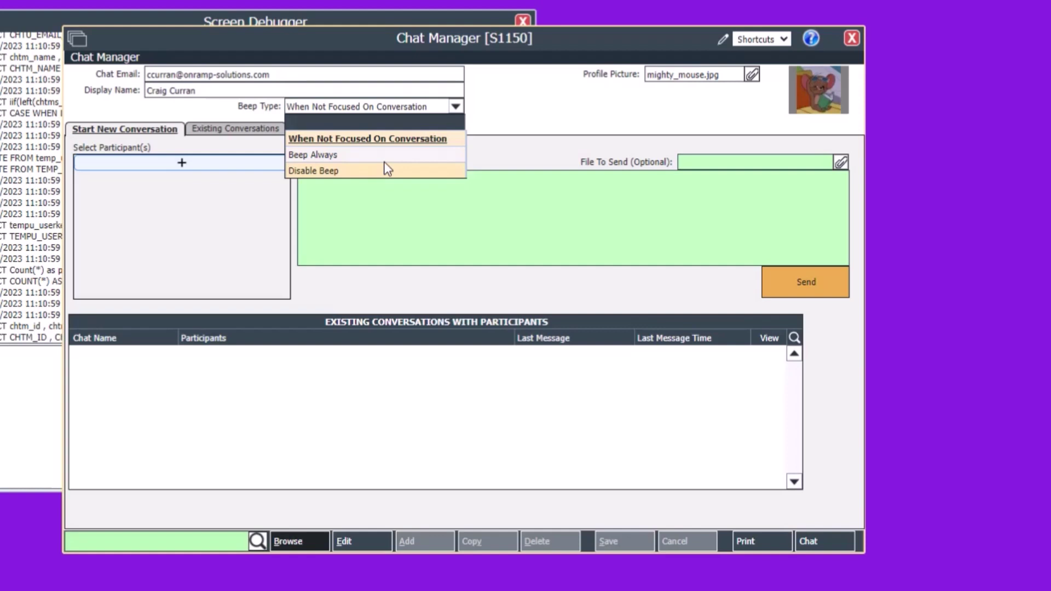
click(512, 122)
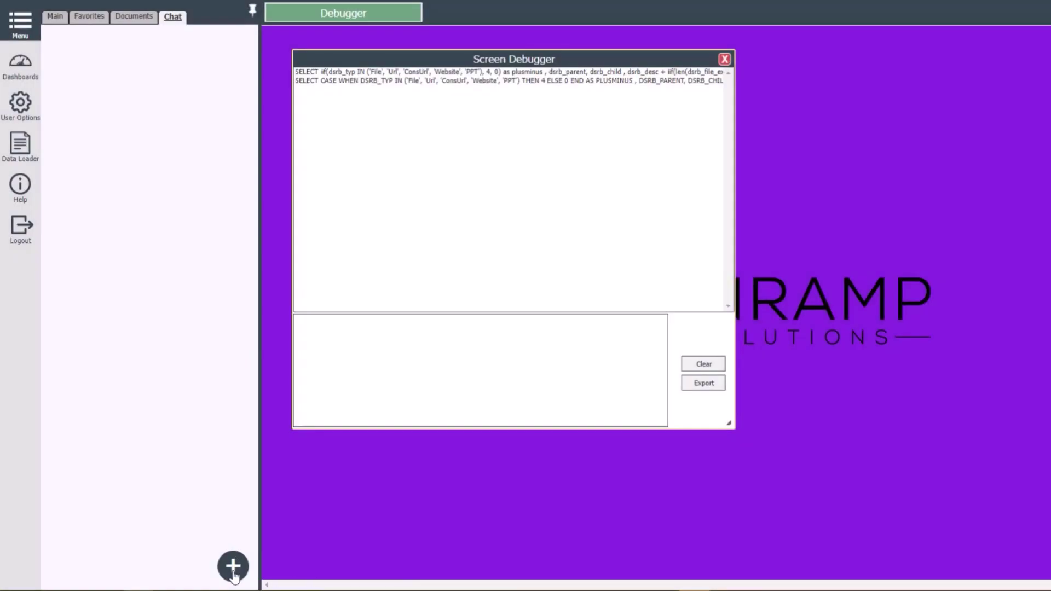
- Address a new conversation to one colleague with the message Hello
click(233, 567)
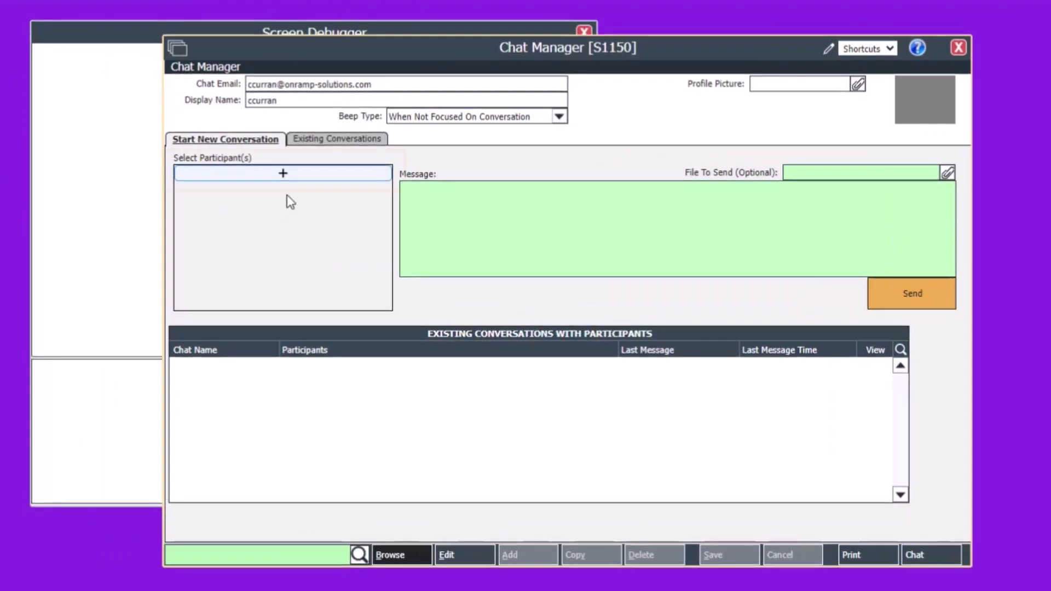
click(285, 175)
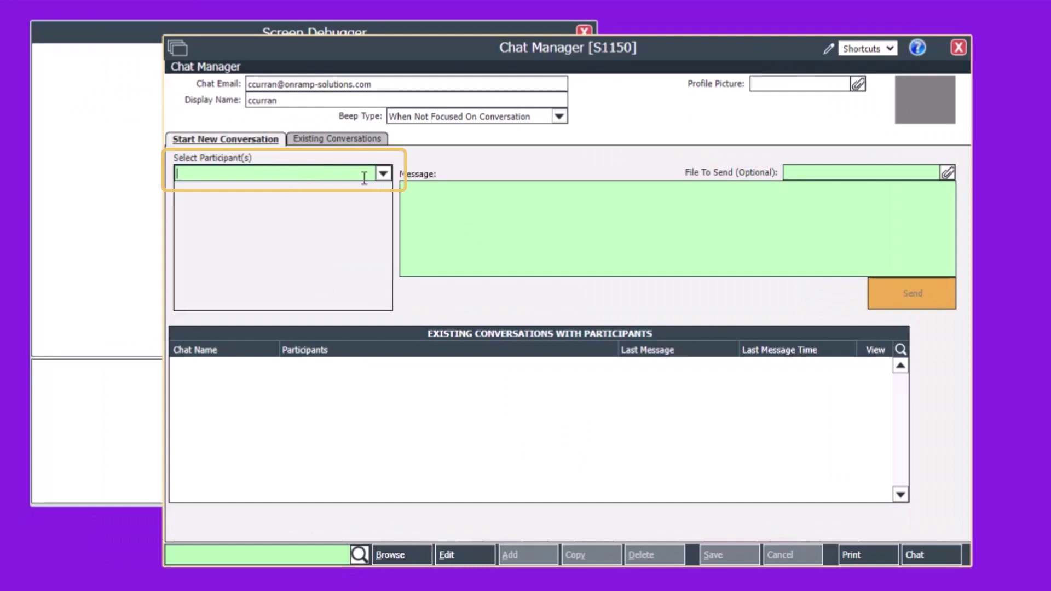
click(382, 175)
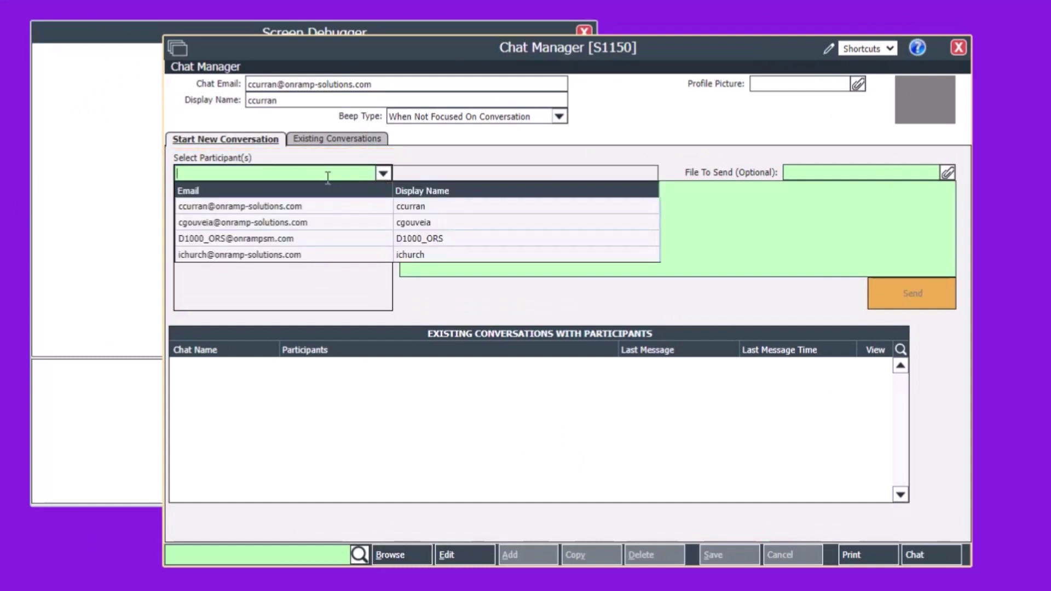
click(277, 254)
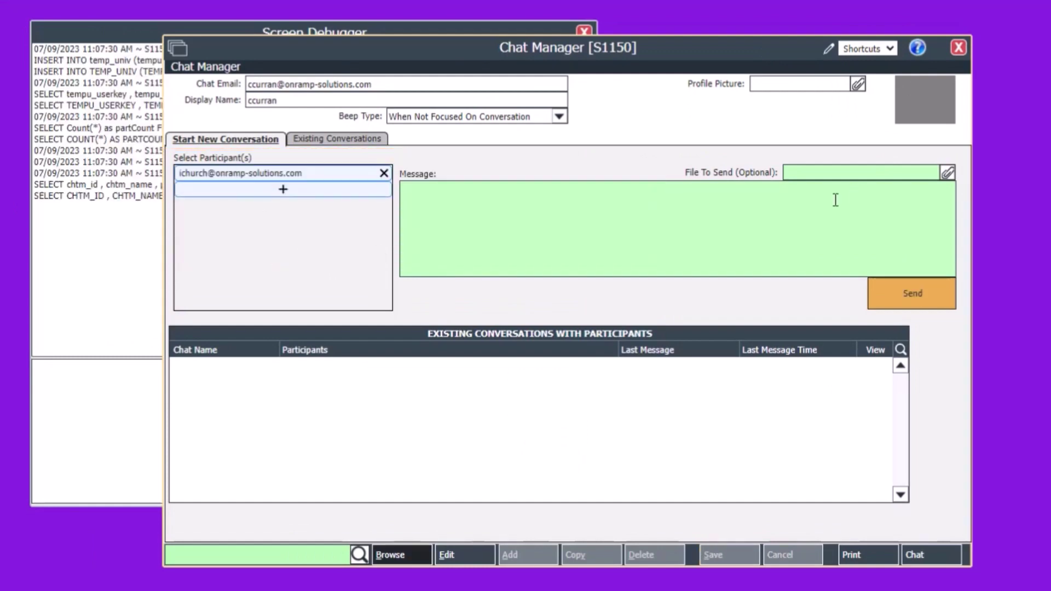
click(645, 214)
text(Hello)
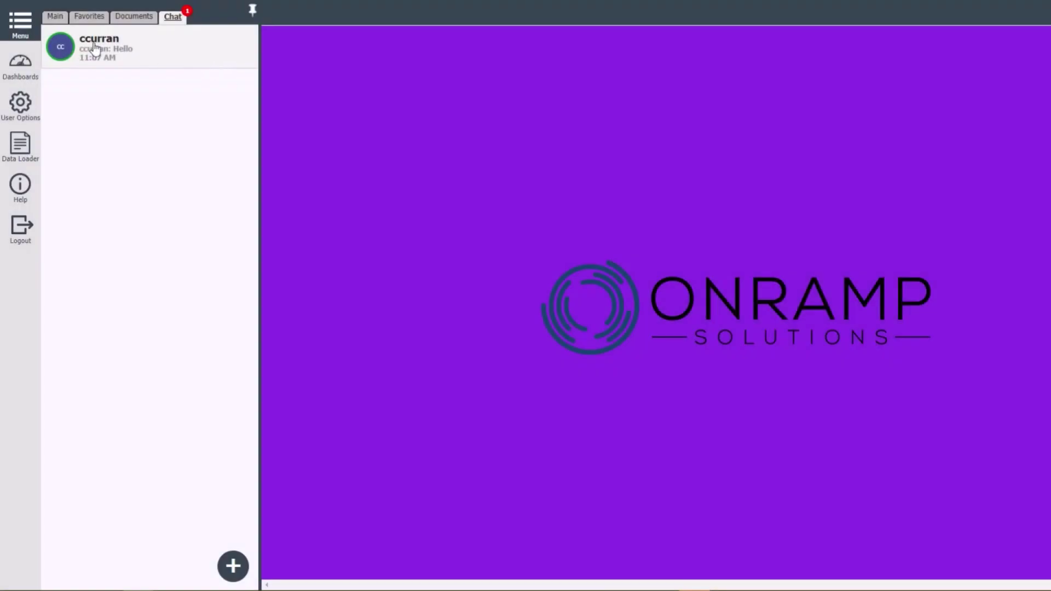
- Thumbs-up the colleague's Hello and reply 'I'm replying to this message'
click(149, 65)
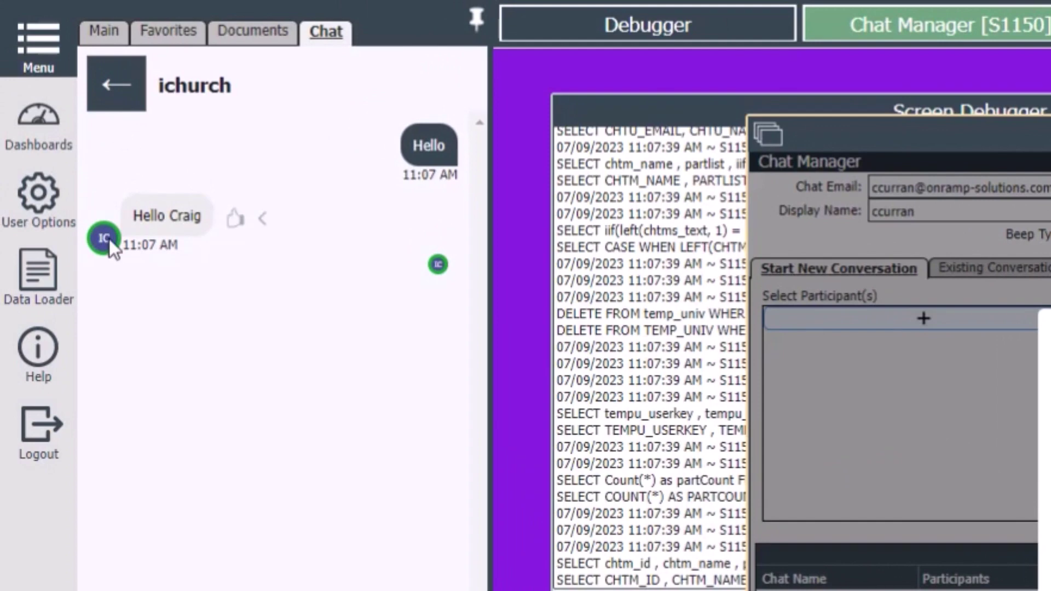
mouse_move(109, 240)
mouse_move(438, 268)
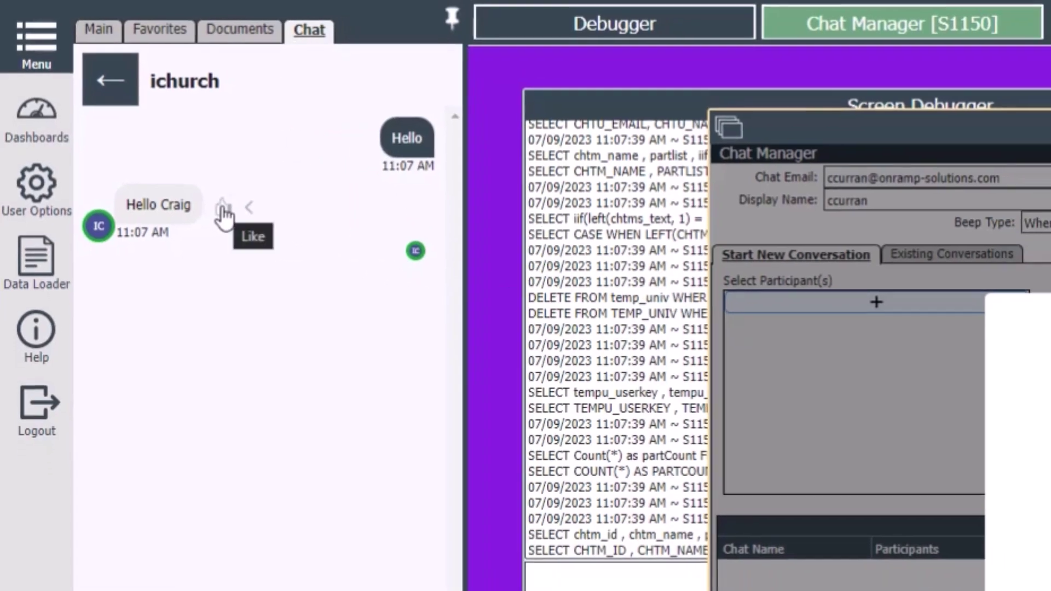
click(234, 218)
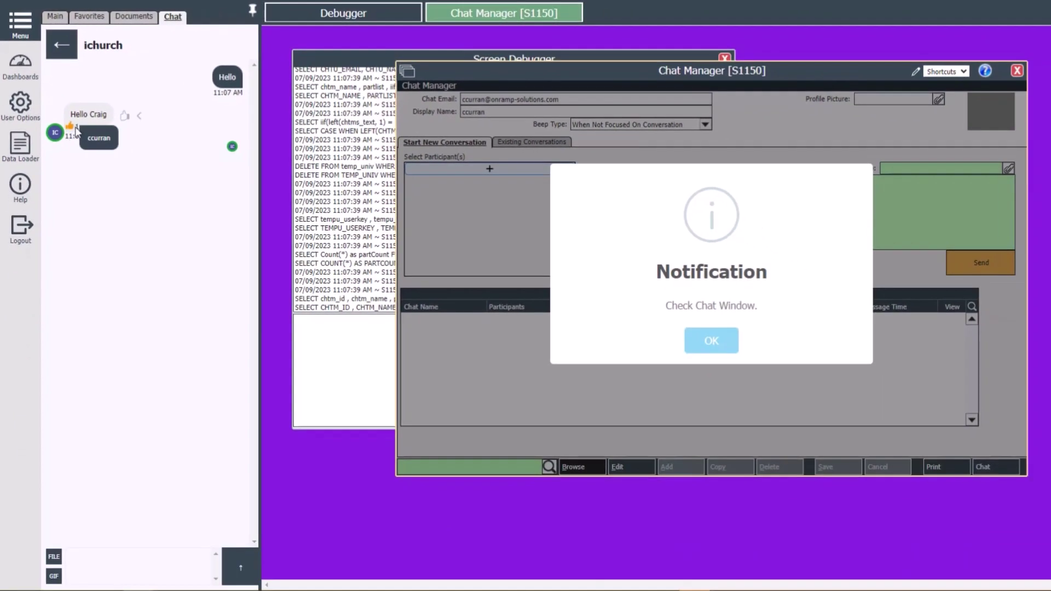
click(140, 115)
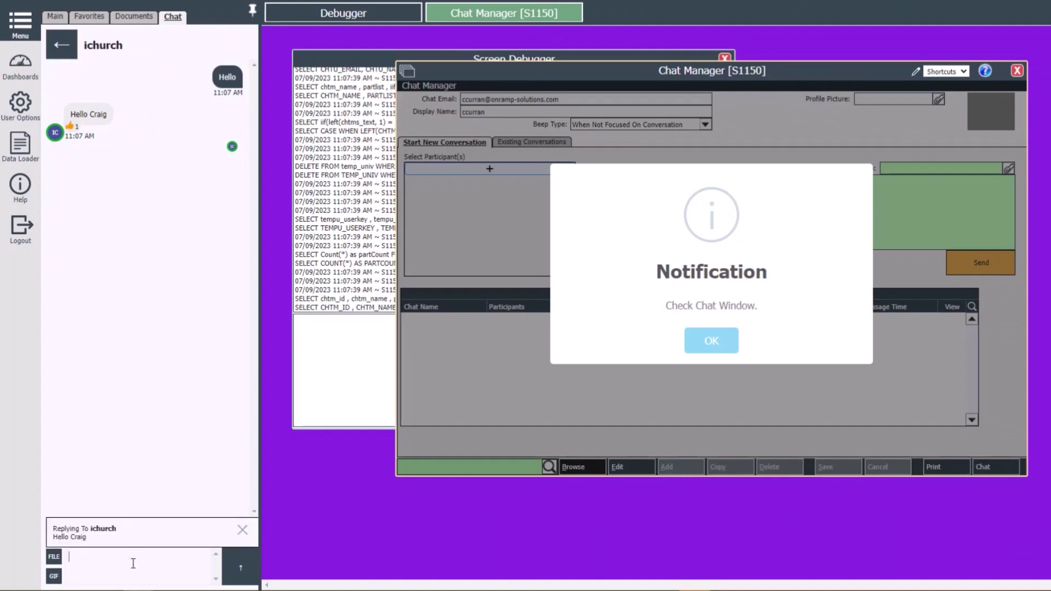
text(I'm replying to this message)
key(Return)
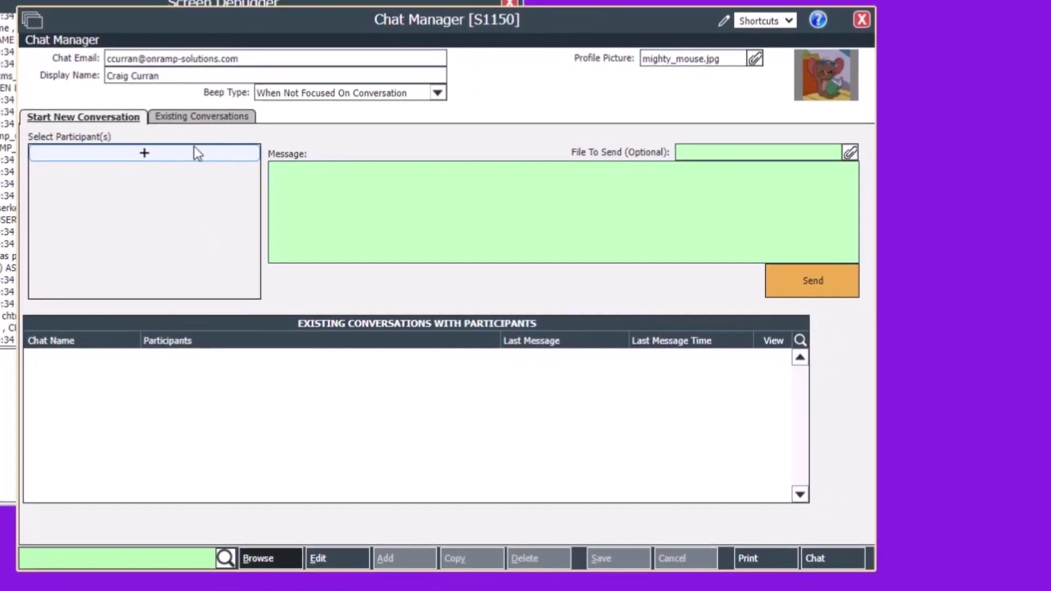
- Add two colleagues as participants, name the group The IT Nerds, and send Hi Guys
click(197, 154)
click(250, 154)
click(164, 237)
click(248, 170)
click(251, 172)
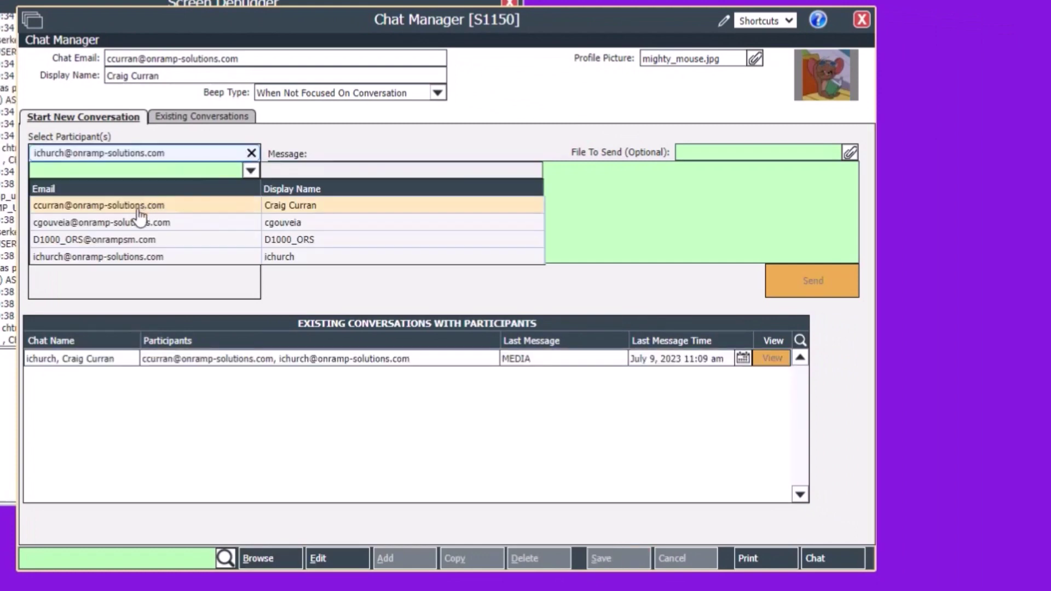
click(141, 223)
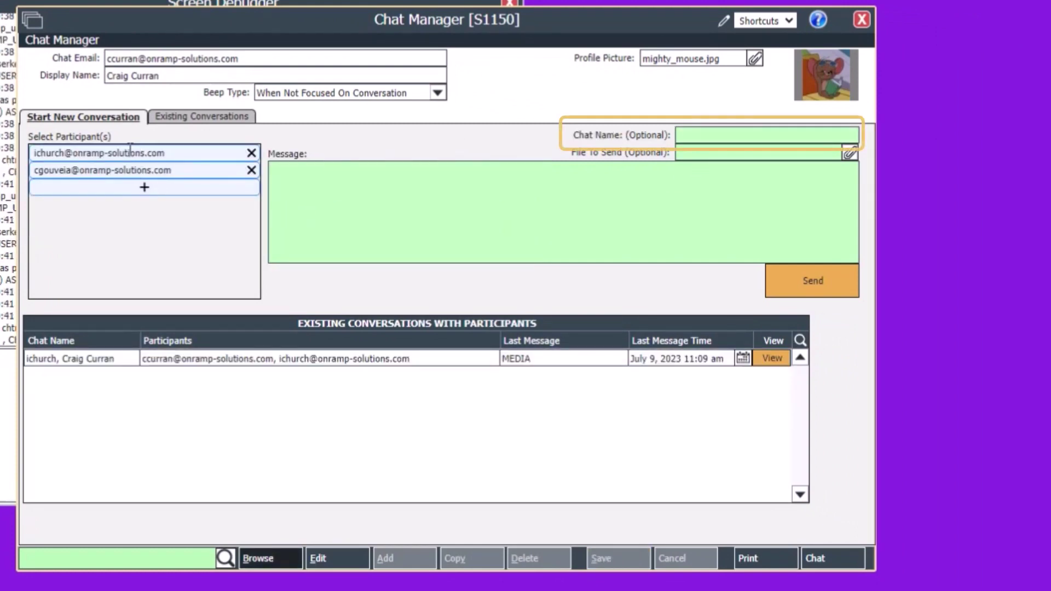
click(704, 135)
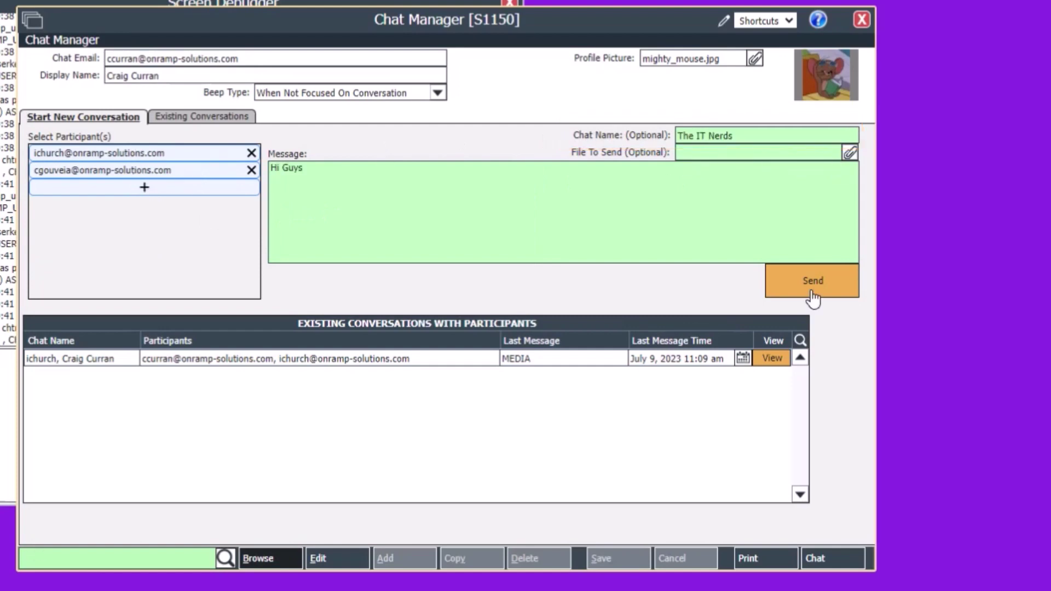
click(811, 294)
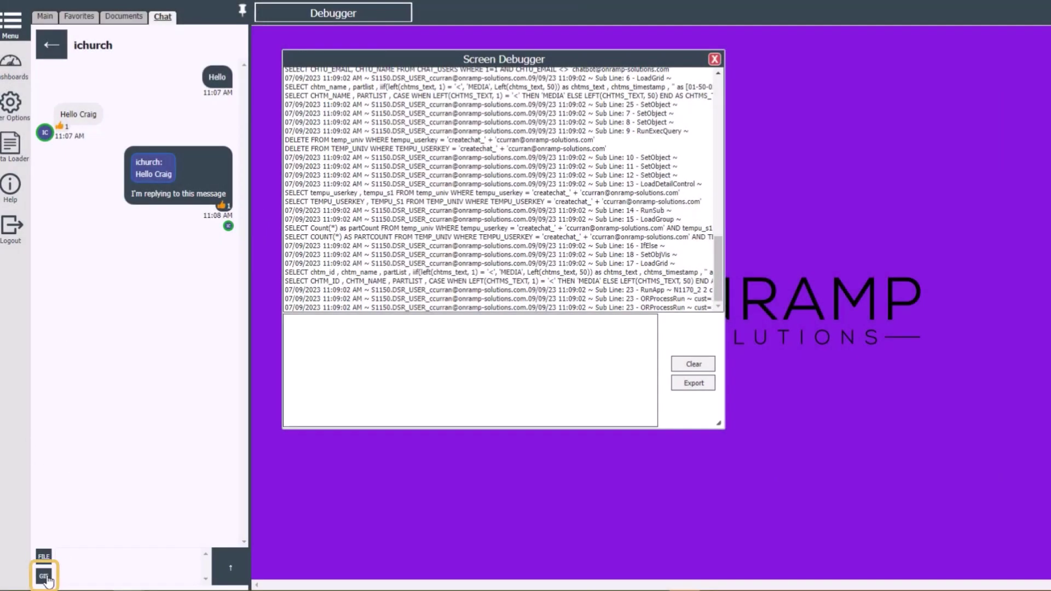
- Search GIFs for 'office space' and send the Office Space 'what' GIF
click(43, 576)
click(134, 36)
text(office space)
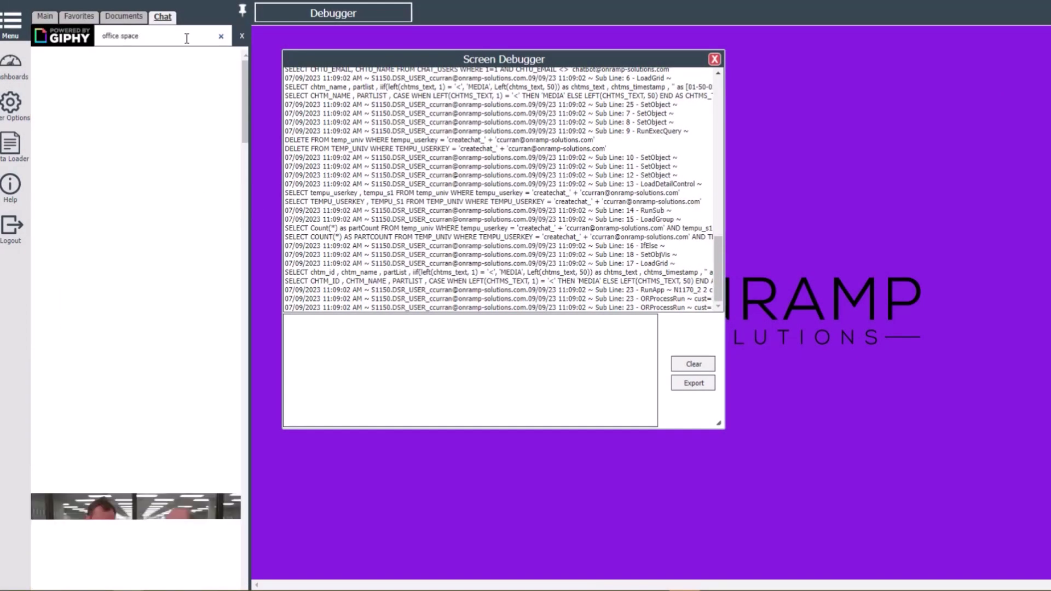
click(187, 500)
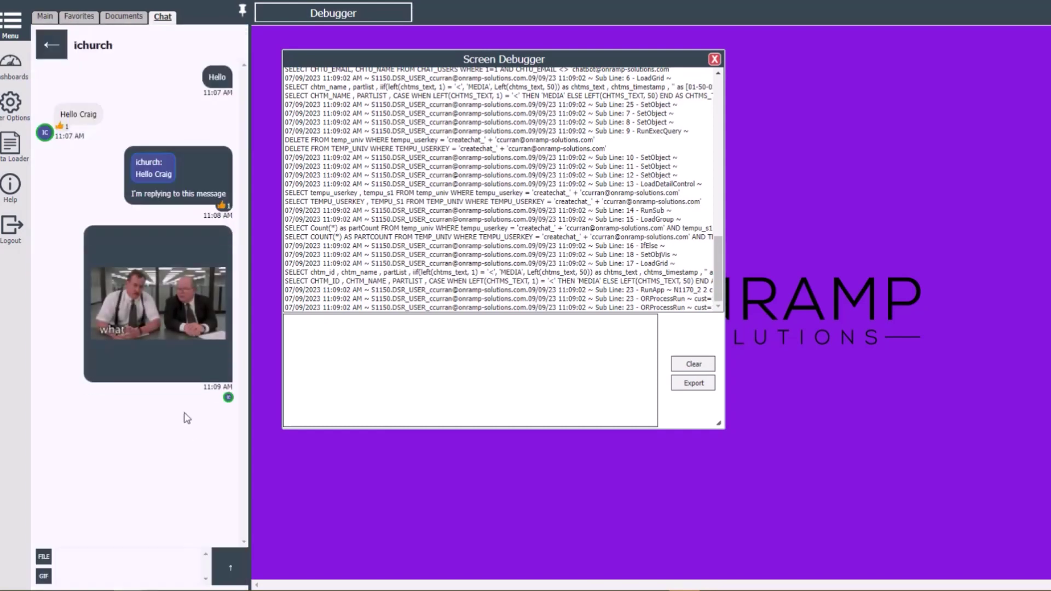
- Send HVAC_ANALYSIS_WEST_ZONE.pdf, view it, then paste a Google link into the message
click(44, 556)
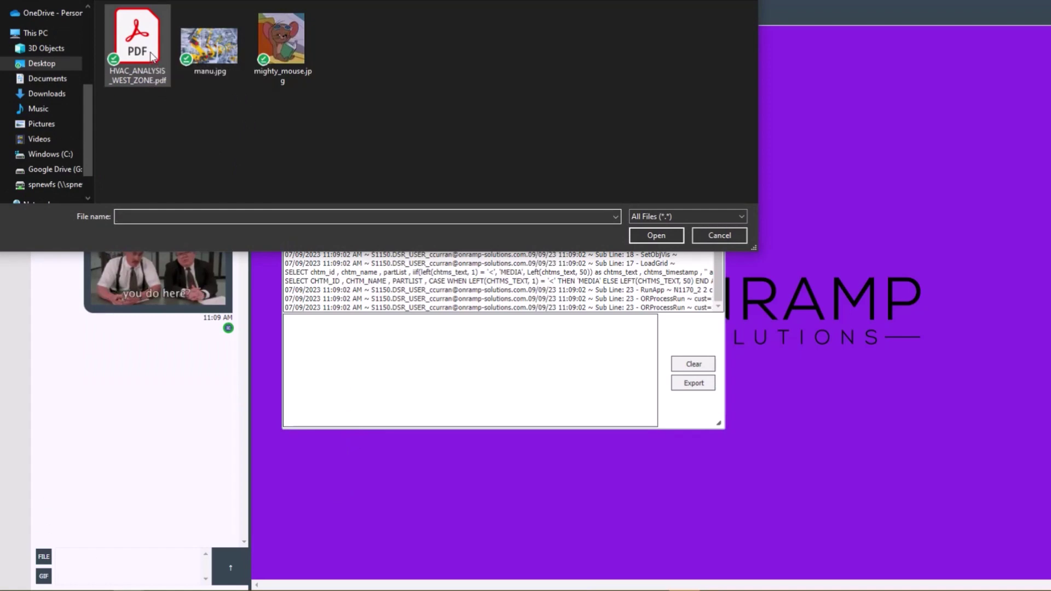
double_click(152, 57)
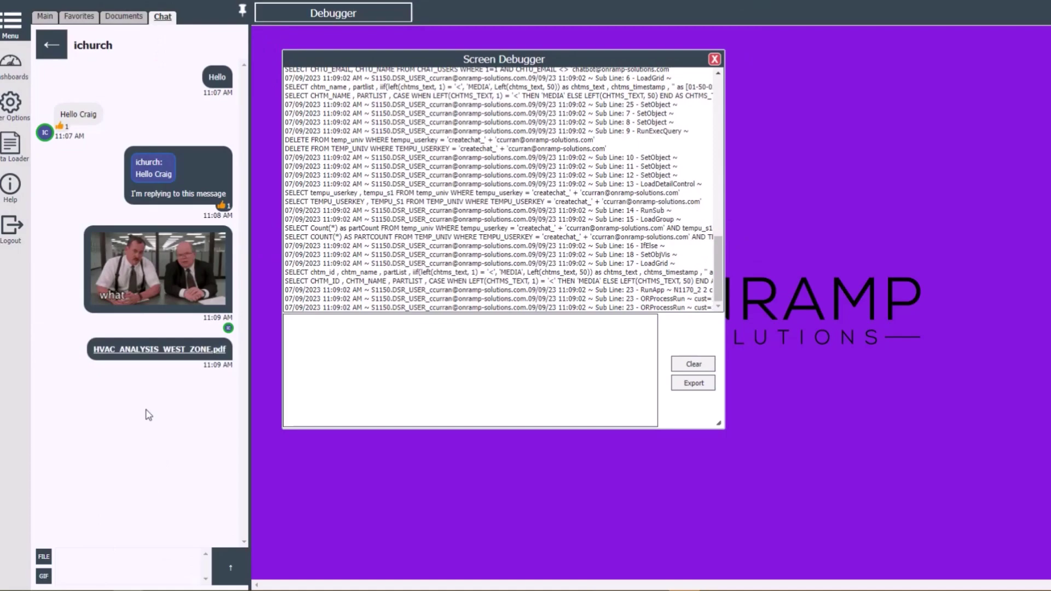
click(122, 350)
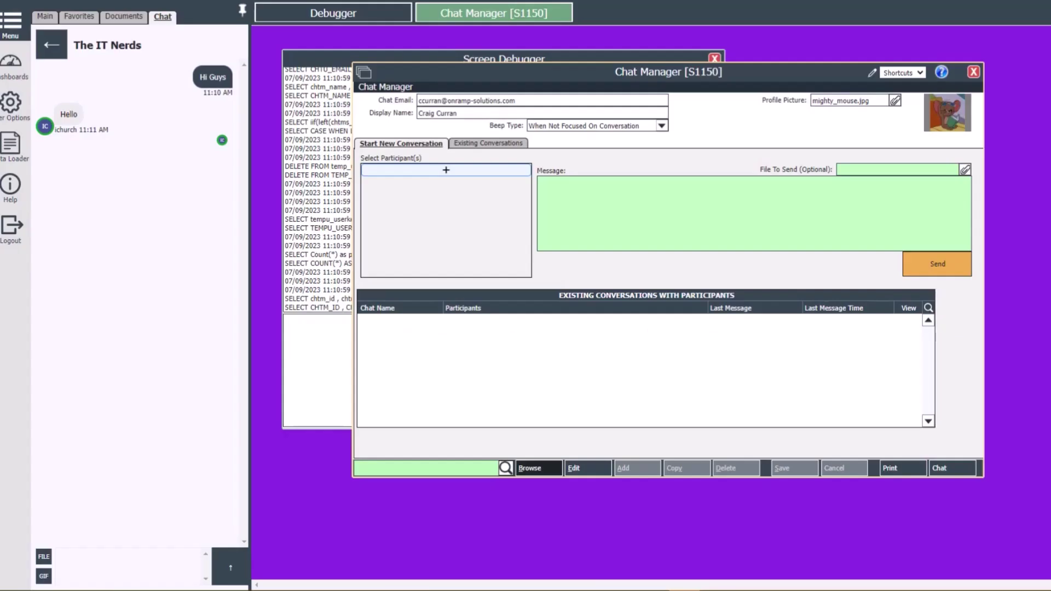
text(https://www.google.com)
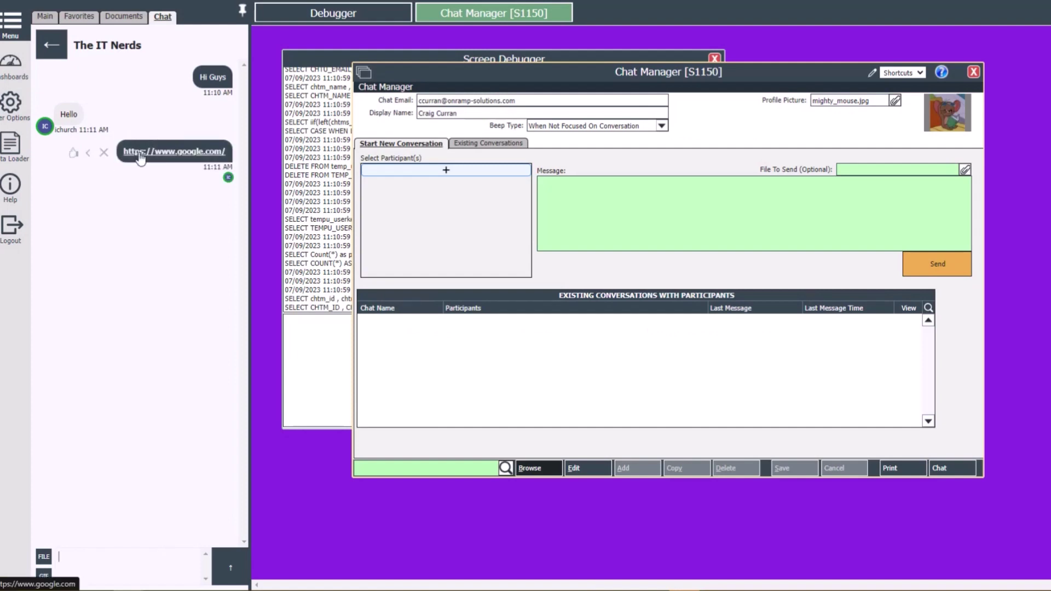
- After opening the shared google.com link, snip the Bill of Material Master window and paste it into chat
click(139, 156)
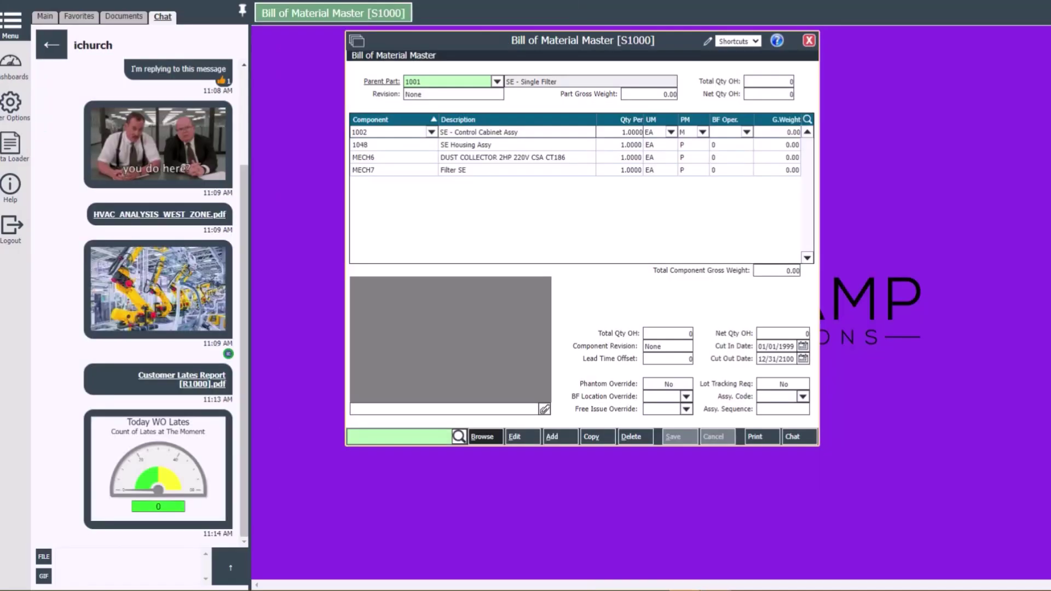
drag(1050, 169, 921, 169)
click(803, 188)
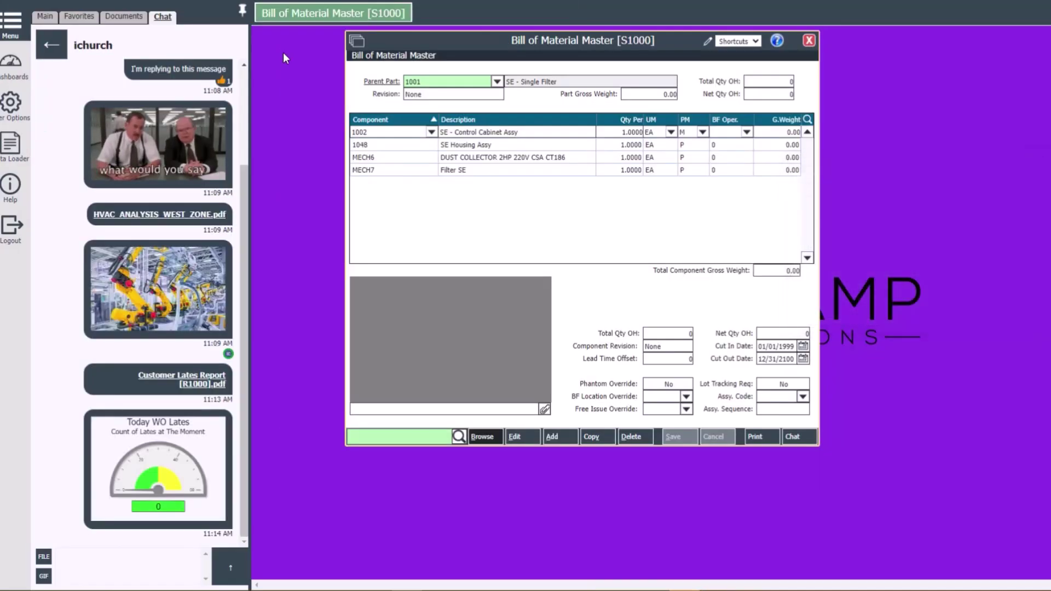
drag(321, 14, 649, 306)
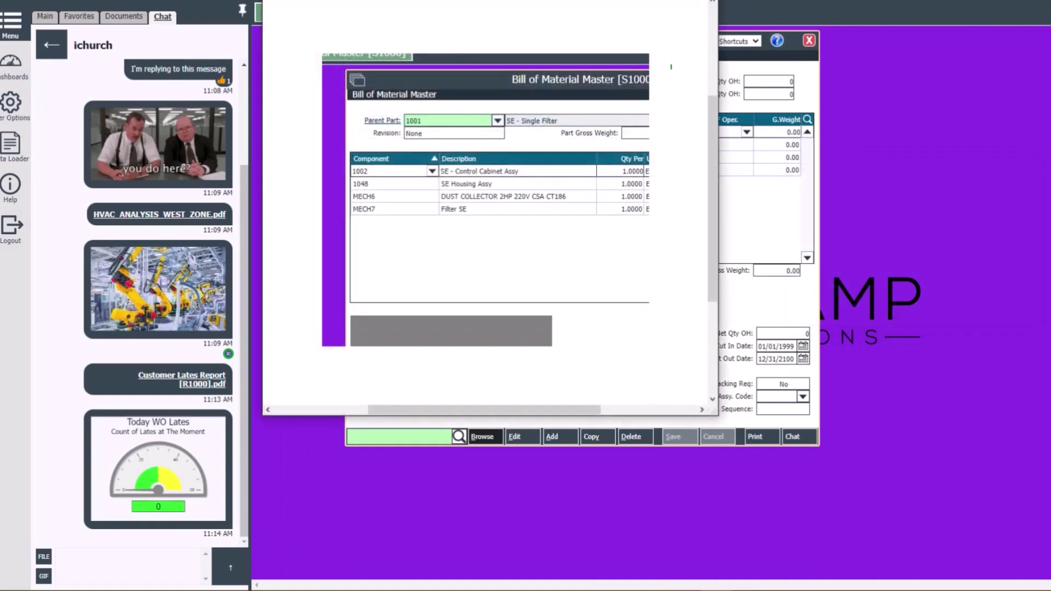
right_click(140, 572)
click(184, 425)
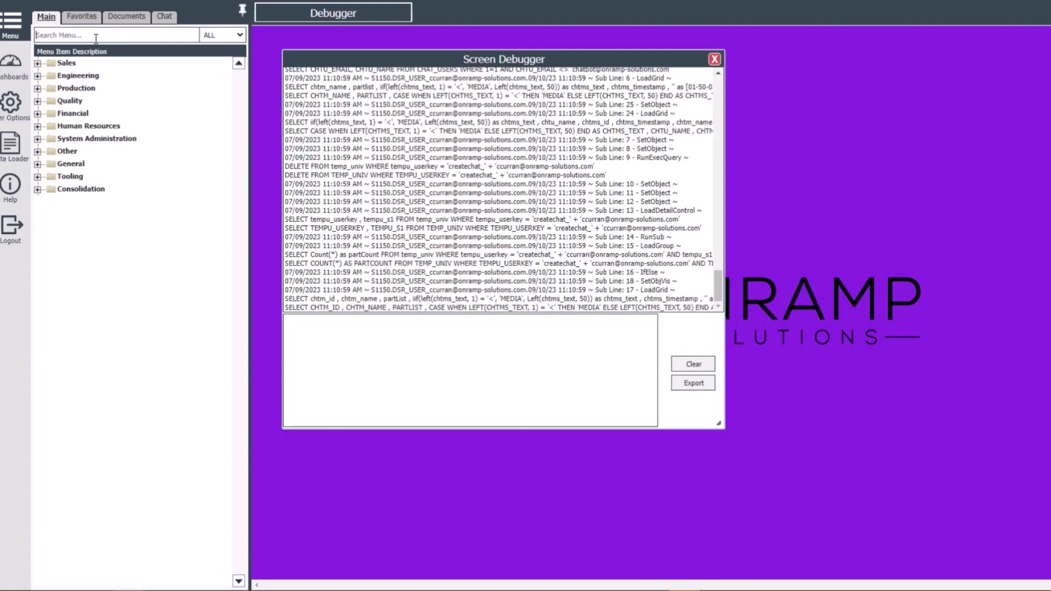
- Open Customer Lates Report [R1000] via search 1000, send it to the one-to-one chat, and open it
text(1000)
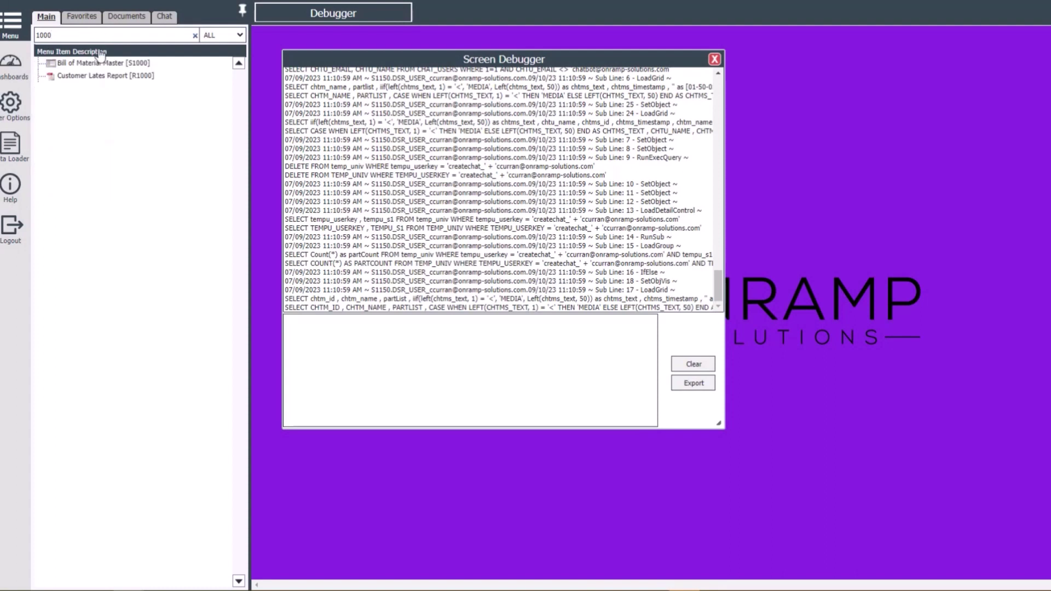
double_click(109, 75)
click(165, 16)
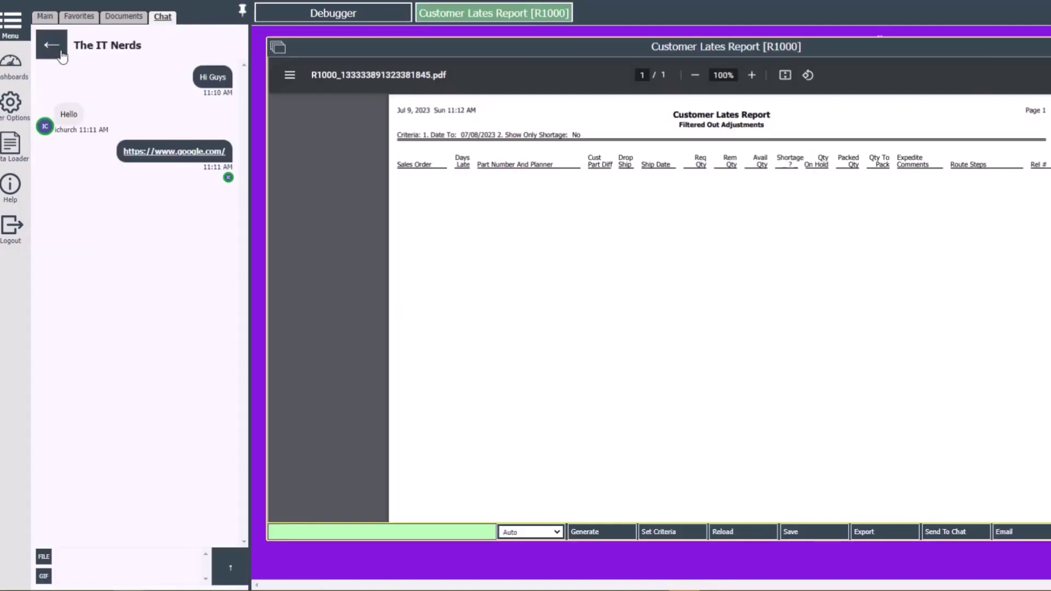
click(51, 42)
click(101, 89)
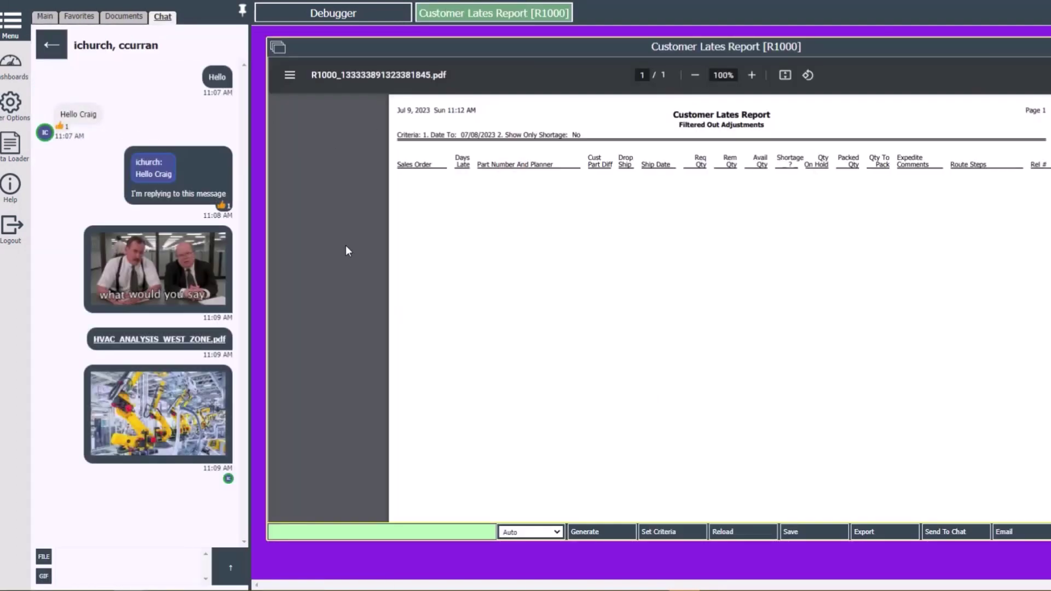
click(940, 538)
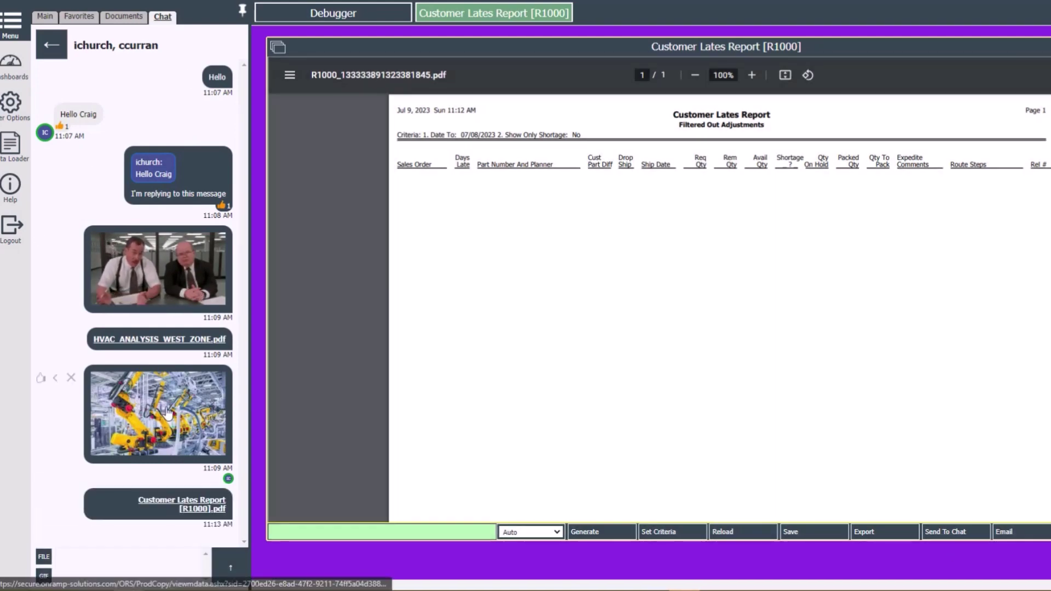
click(190, 509)
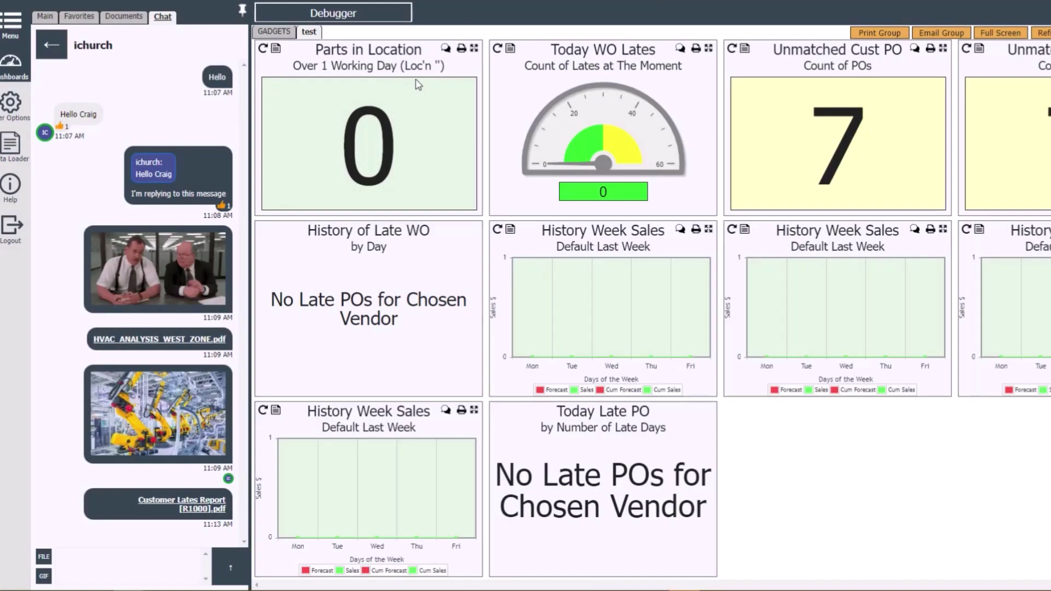
- Post the Today WO Lates gauge into the conversation from its dashboard chat icon
click(680, 49)
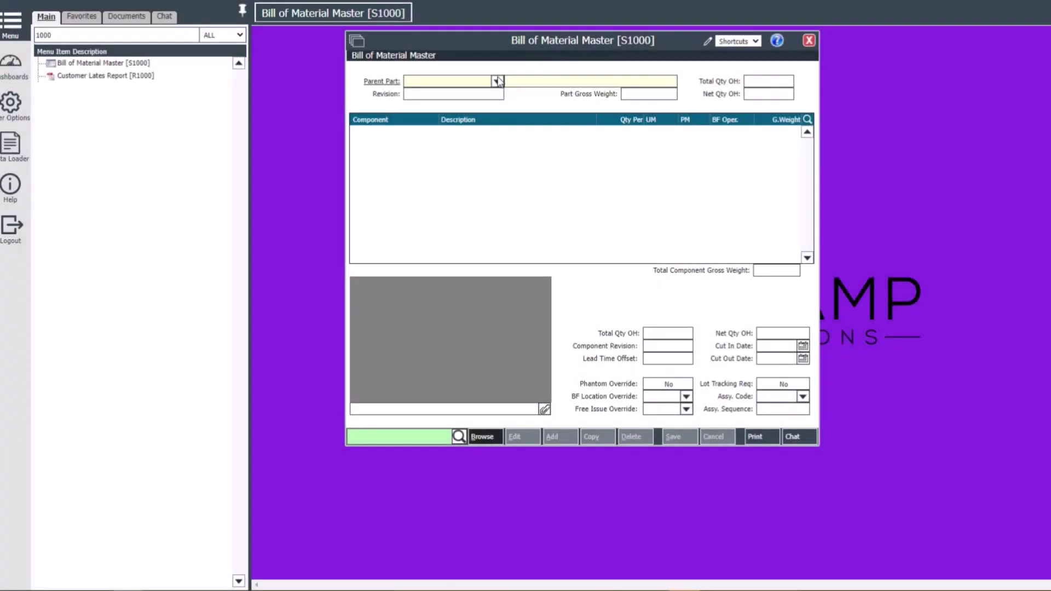
- Load parent part 1001's bill of materials and send an image of that screen to the chat conversation
click(496, 81)
click(416, 103)
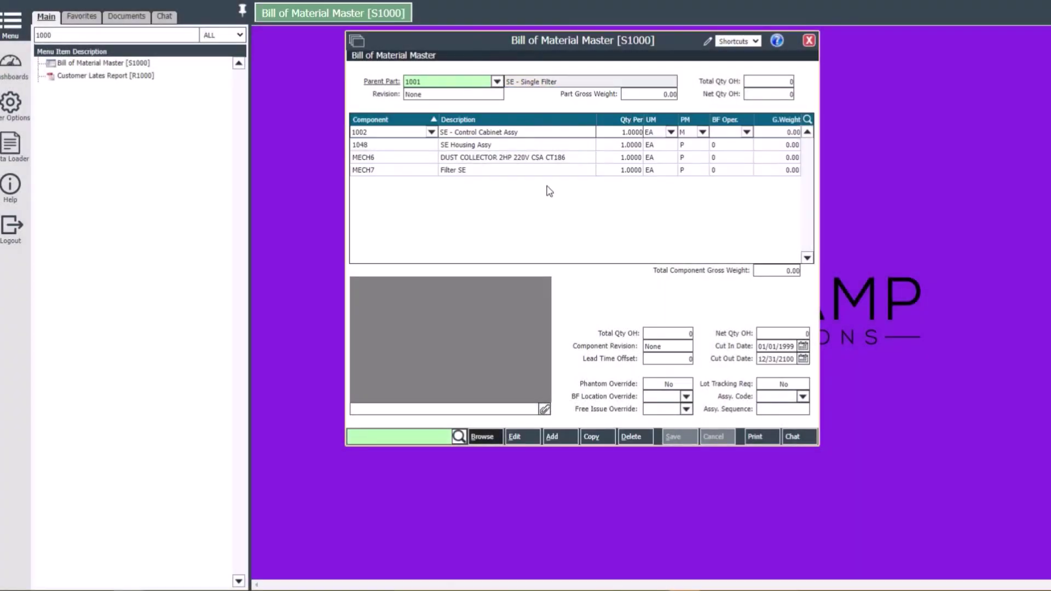
click(164, 15)
click(203, 48)
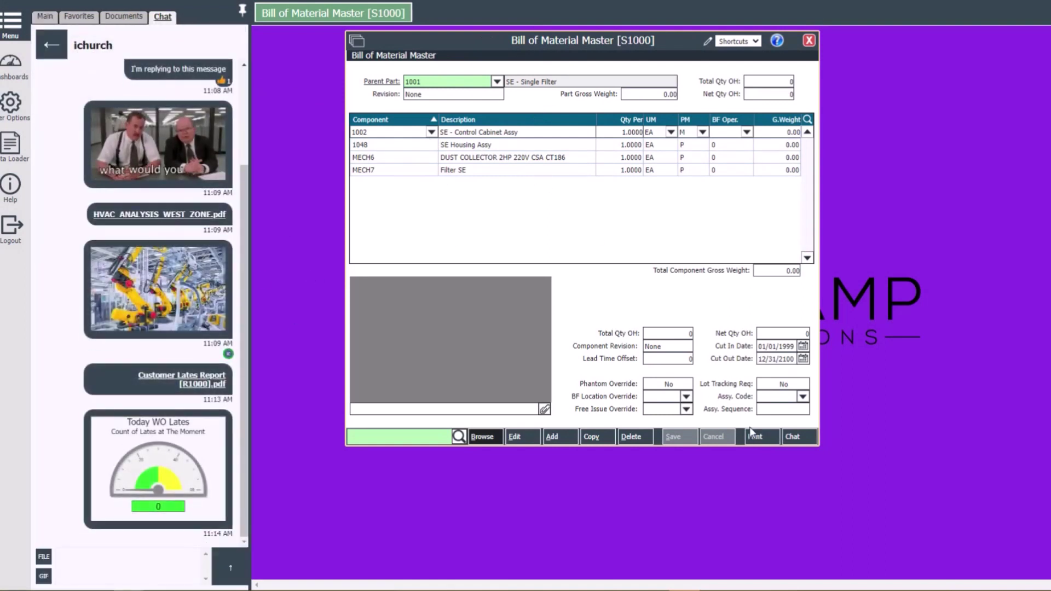
click(792, 436)
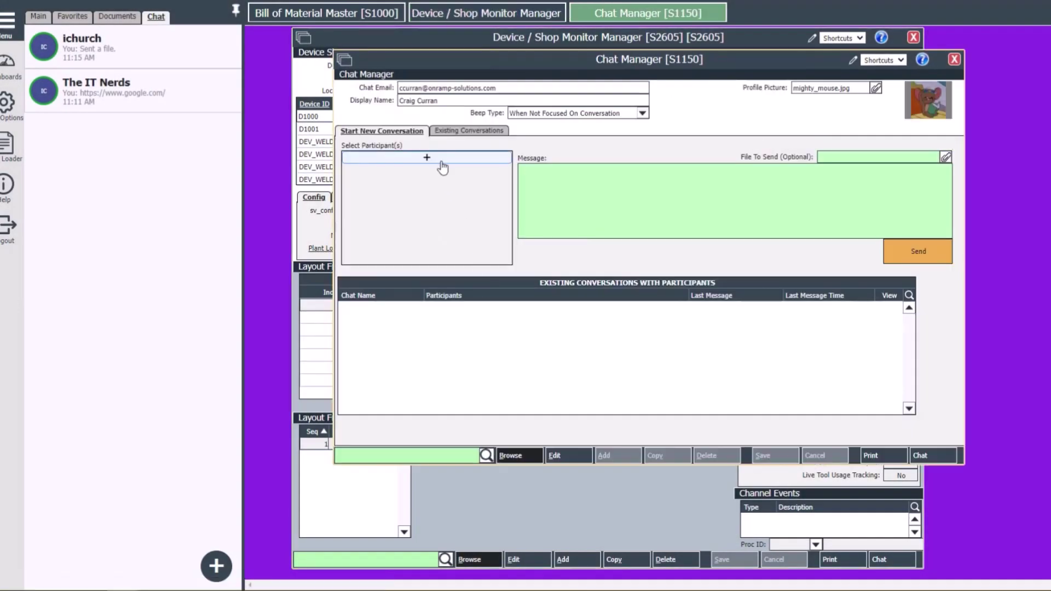
- Add device D1000_ORS as the participant and send it 'Hello operator please do WO1234 next'
click(427, 158)
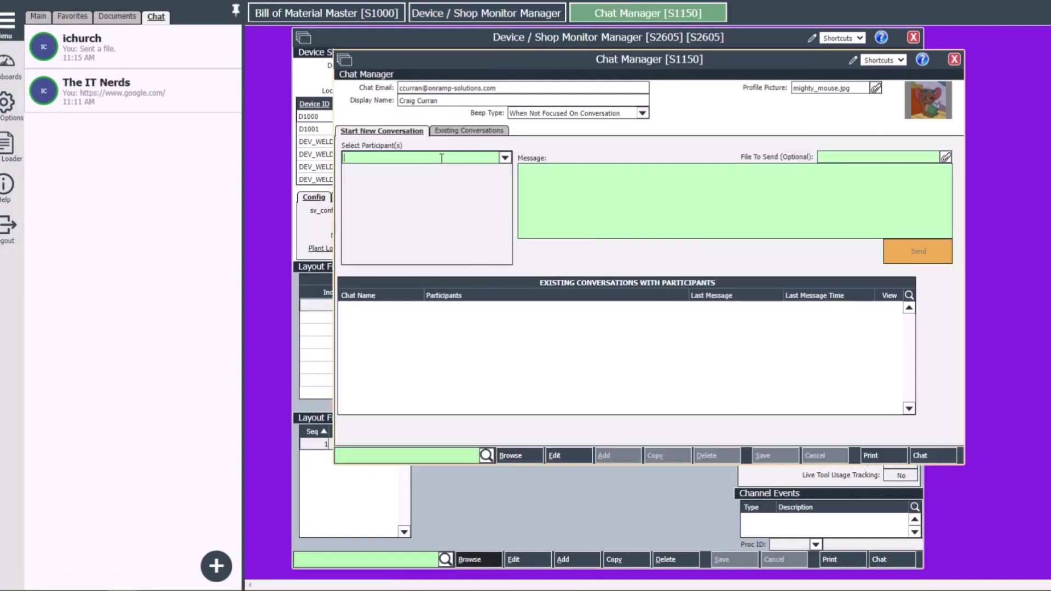
click(491, 161)
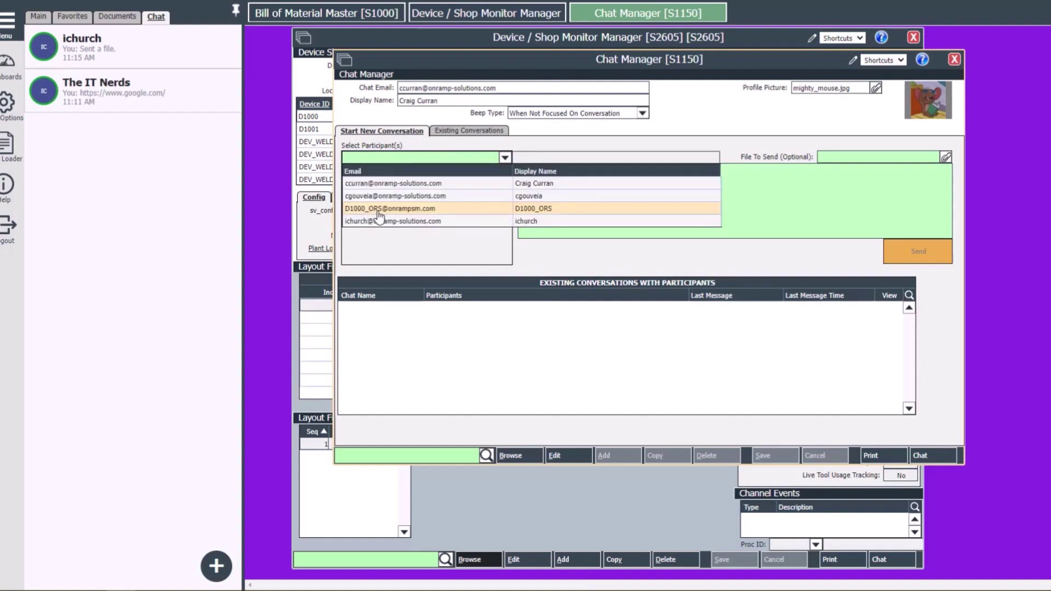
click(377, 211)
click(556, 193)
text(Hello operator)
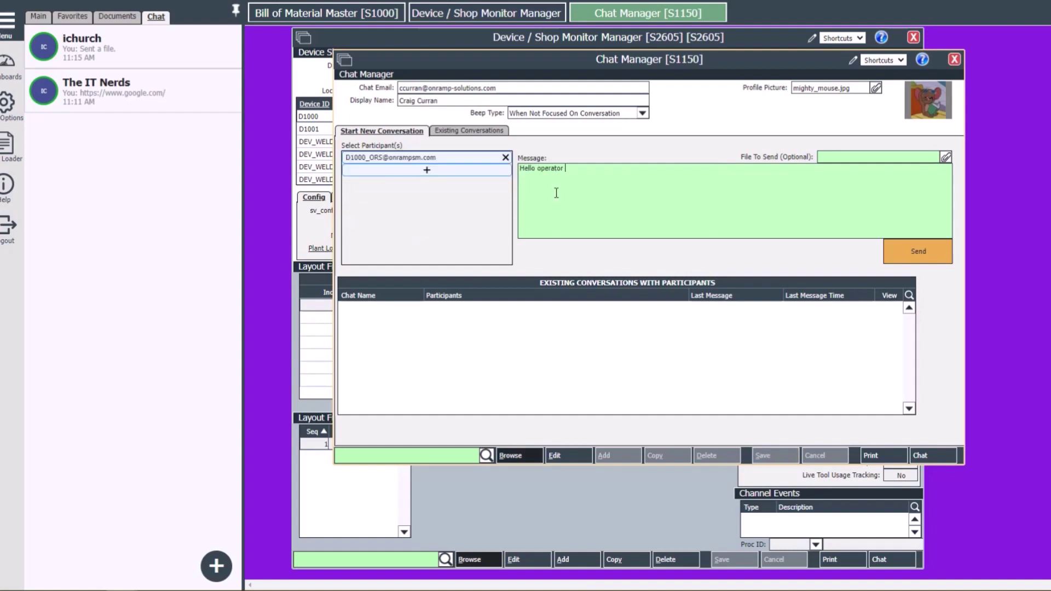
text( please do WO1234 next)
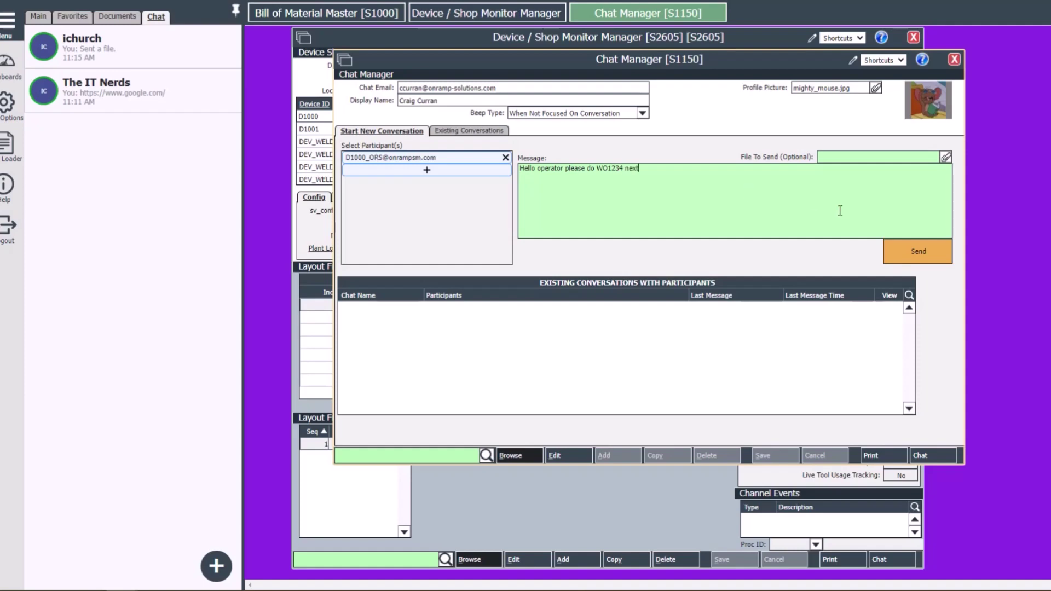
key(Return)
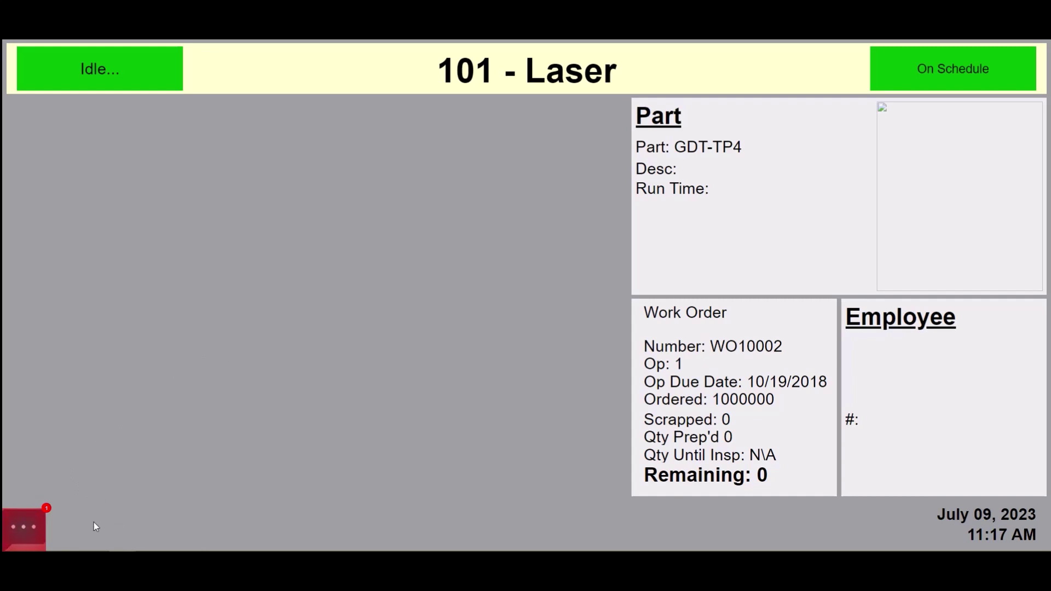
- Open the unread conversation on the shop monitor and thumbs-up the WO1234 message
click(24, 526)
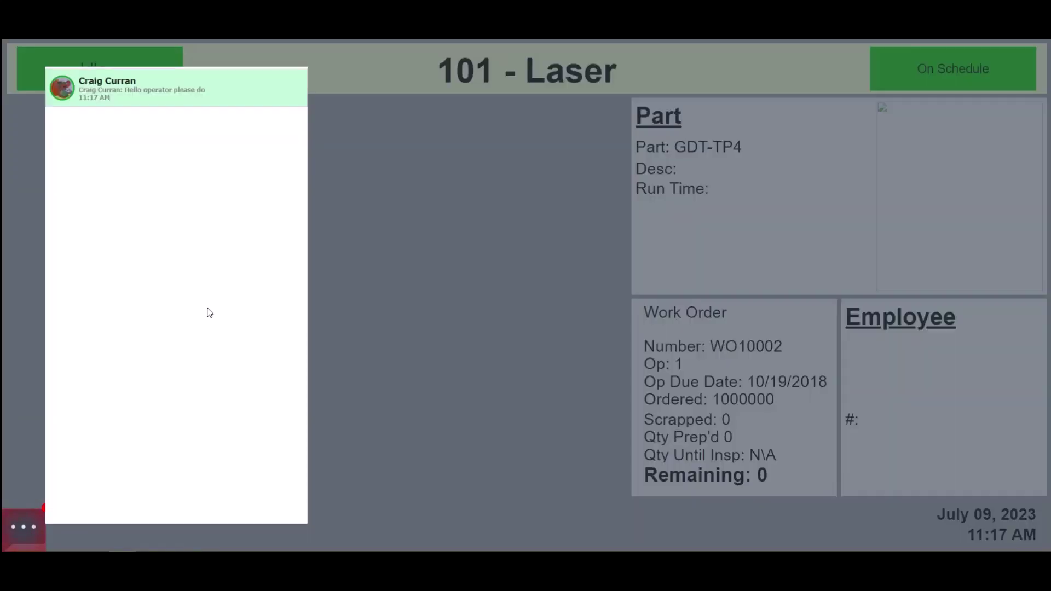
click(106, 99)
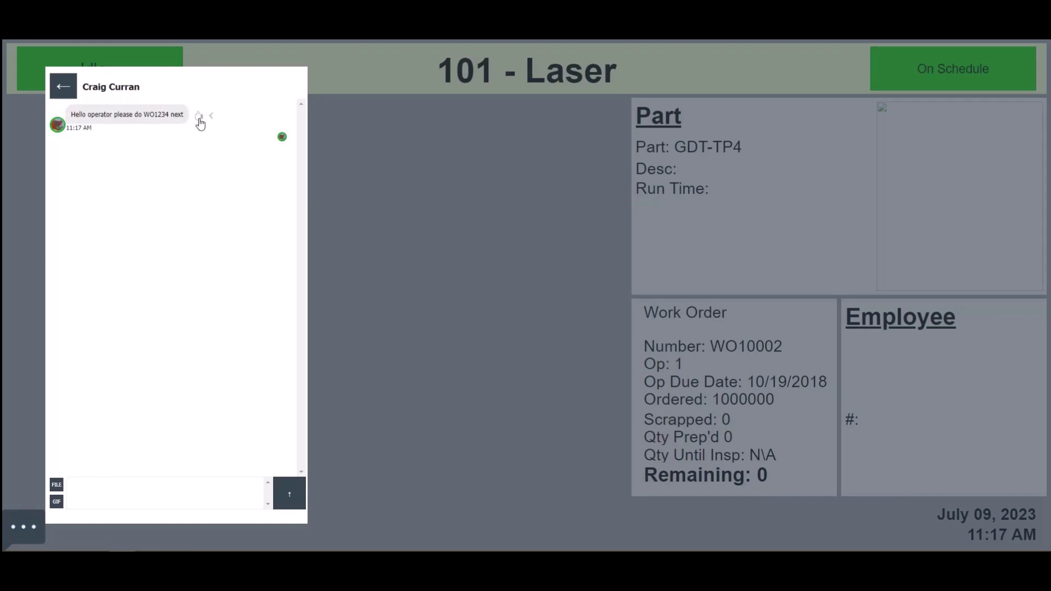
click(199, 117)
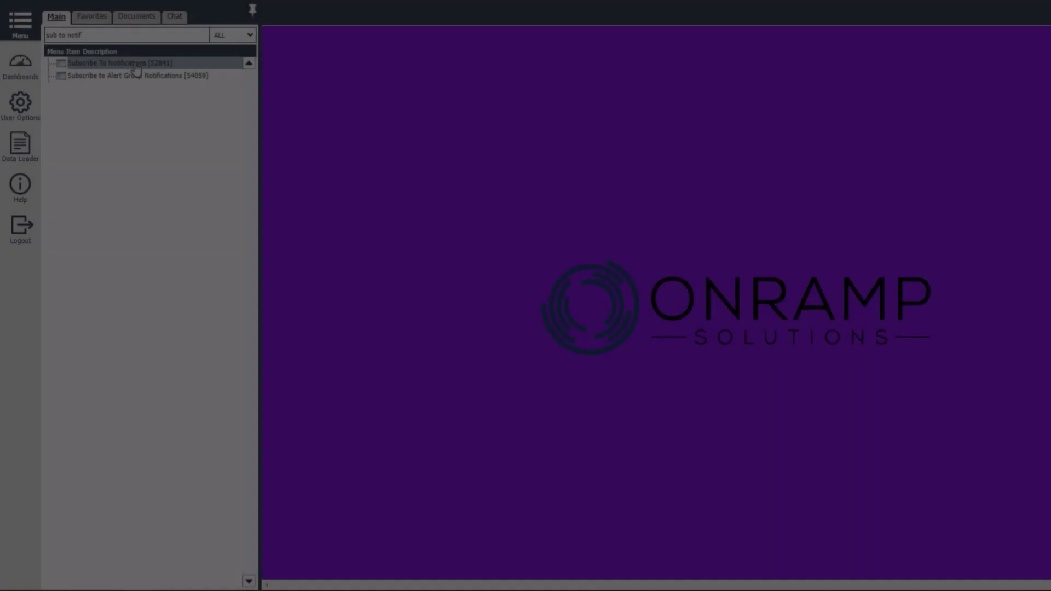
- Send a test of the subscribed Test Notif Example notification from Subscribe To Notifications
click(136, 64)
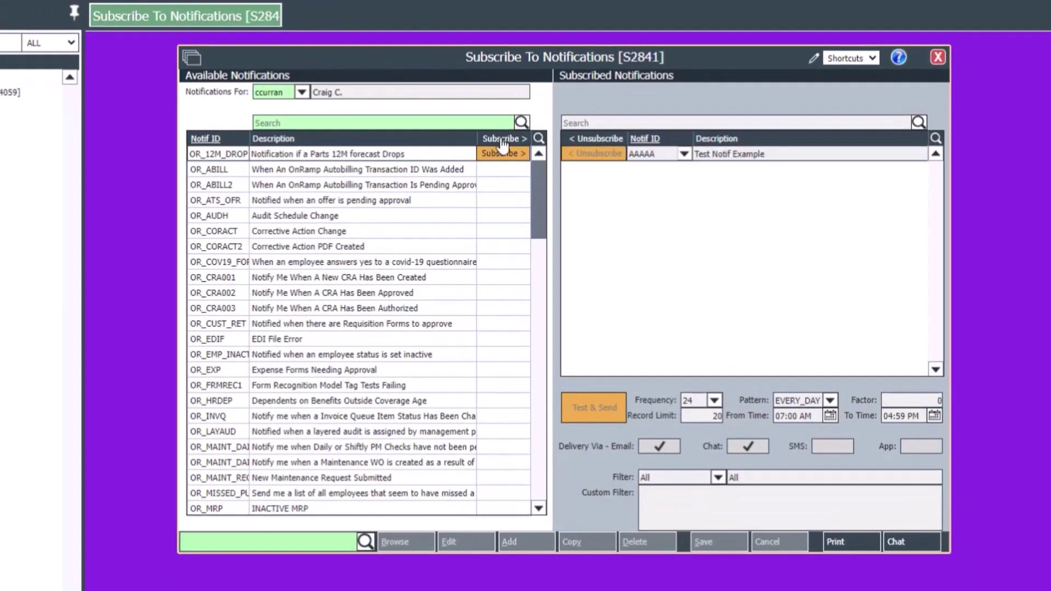
click(774, 188)
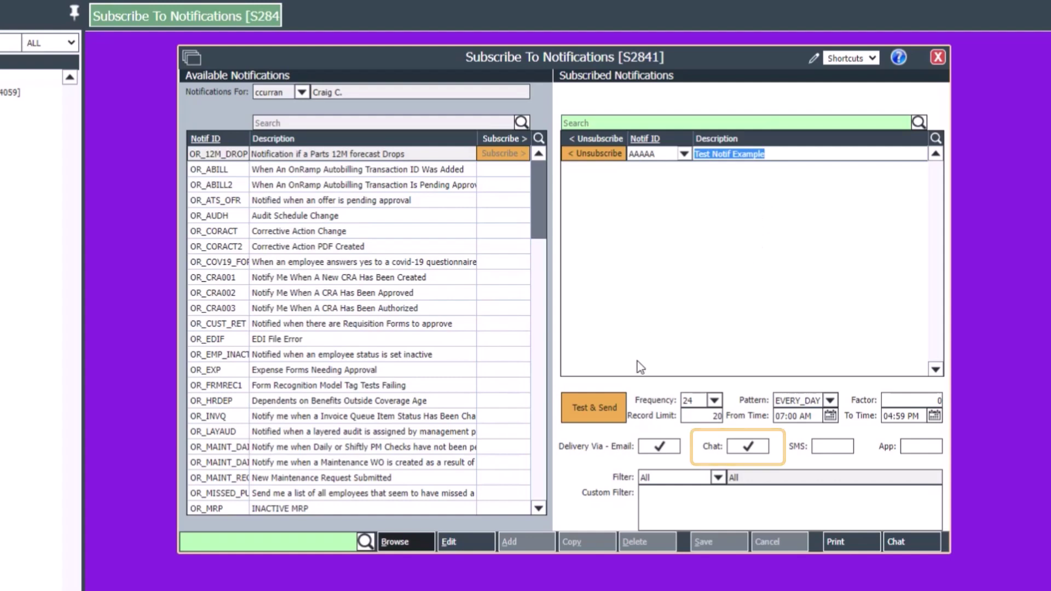
click(608, 414)
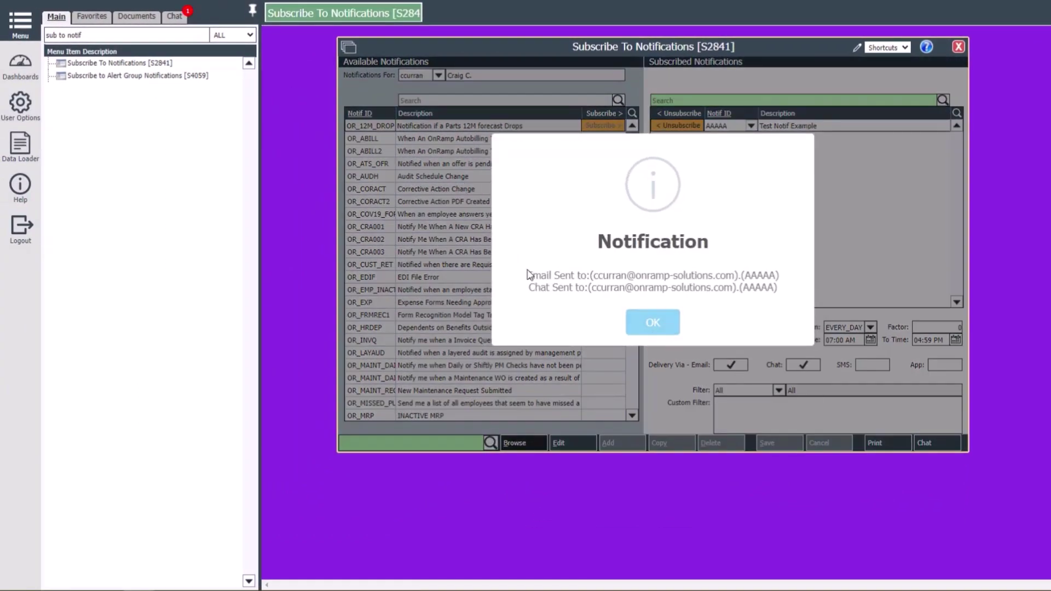
- From the OnRamp Notifications chat message, open Part Master for parts 1001 and 1002
click(653, 324)
click(178, 20)
click(200, 74)
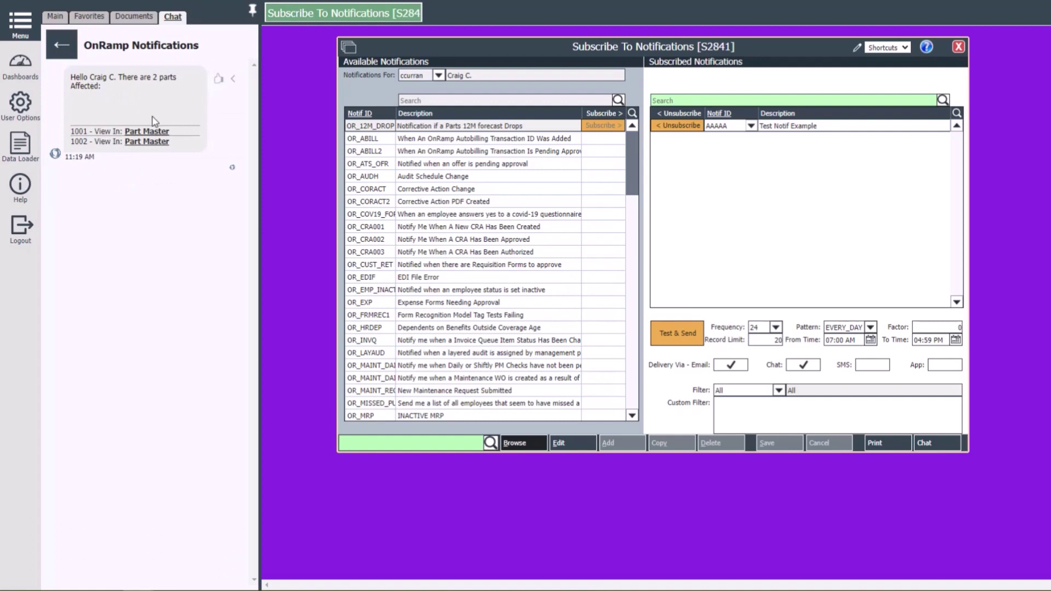
click(160, 131)
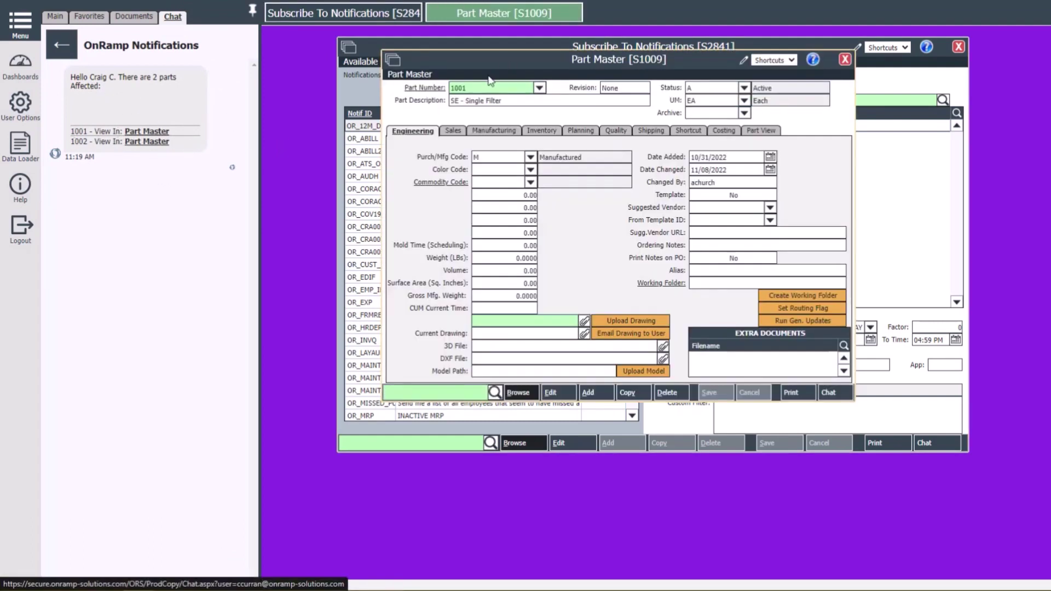
click(160, 141)
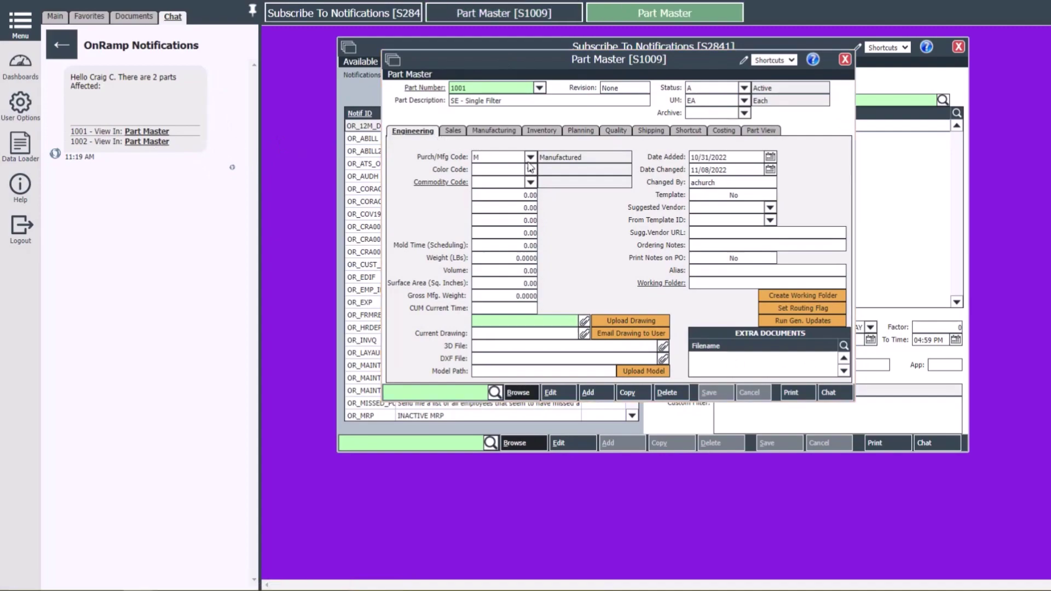